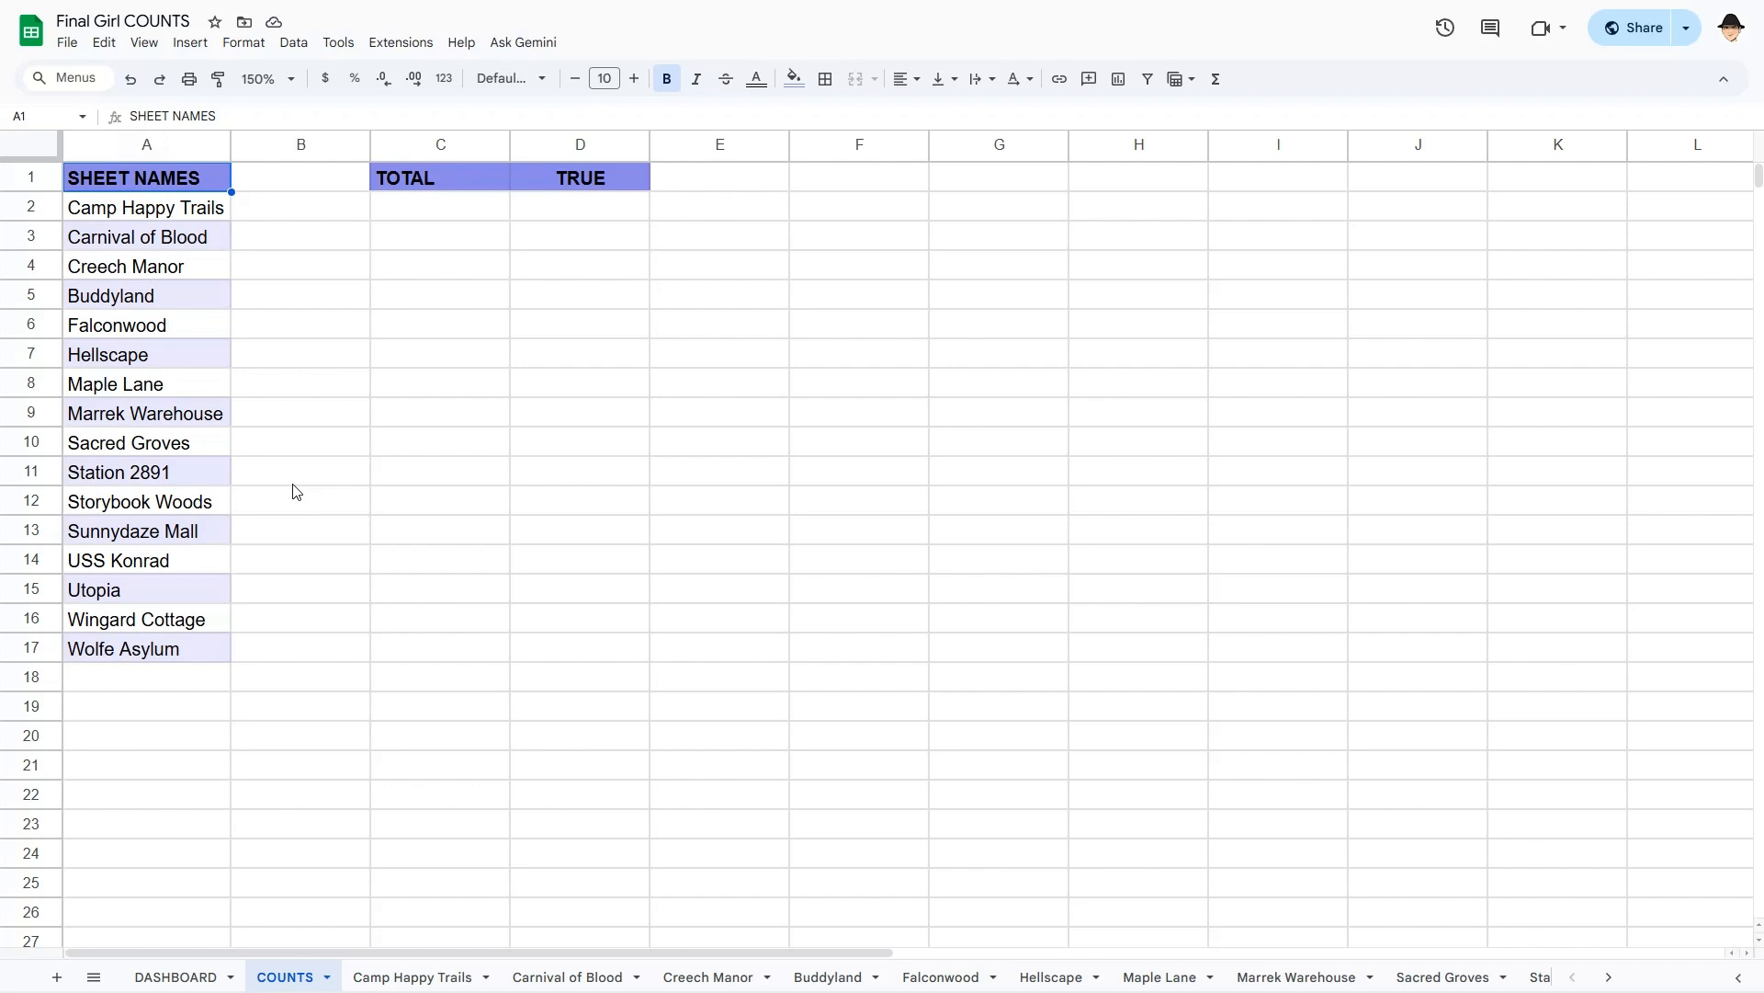
- Look through the Camp Happy Trails, Carnival of Blood, Creech Manor, Buddyland, Falconwood and Hellscape tabs, then return to COUNTS
left_click(423, 976)
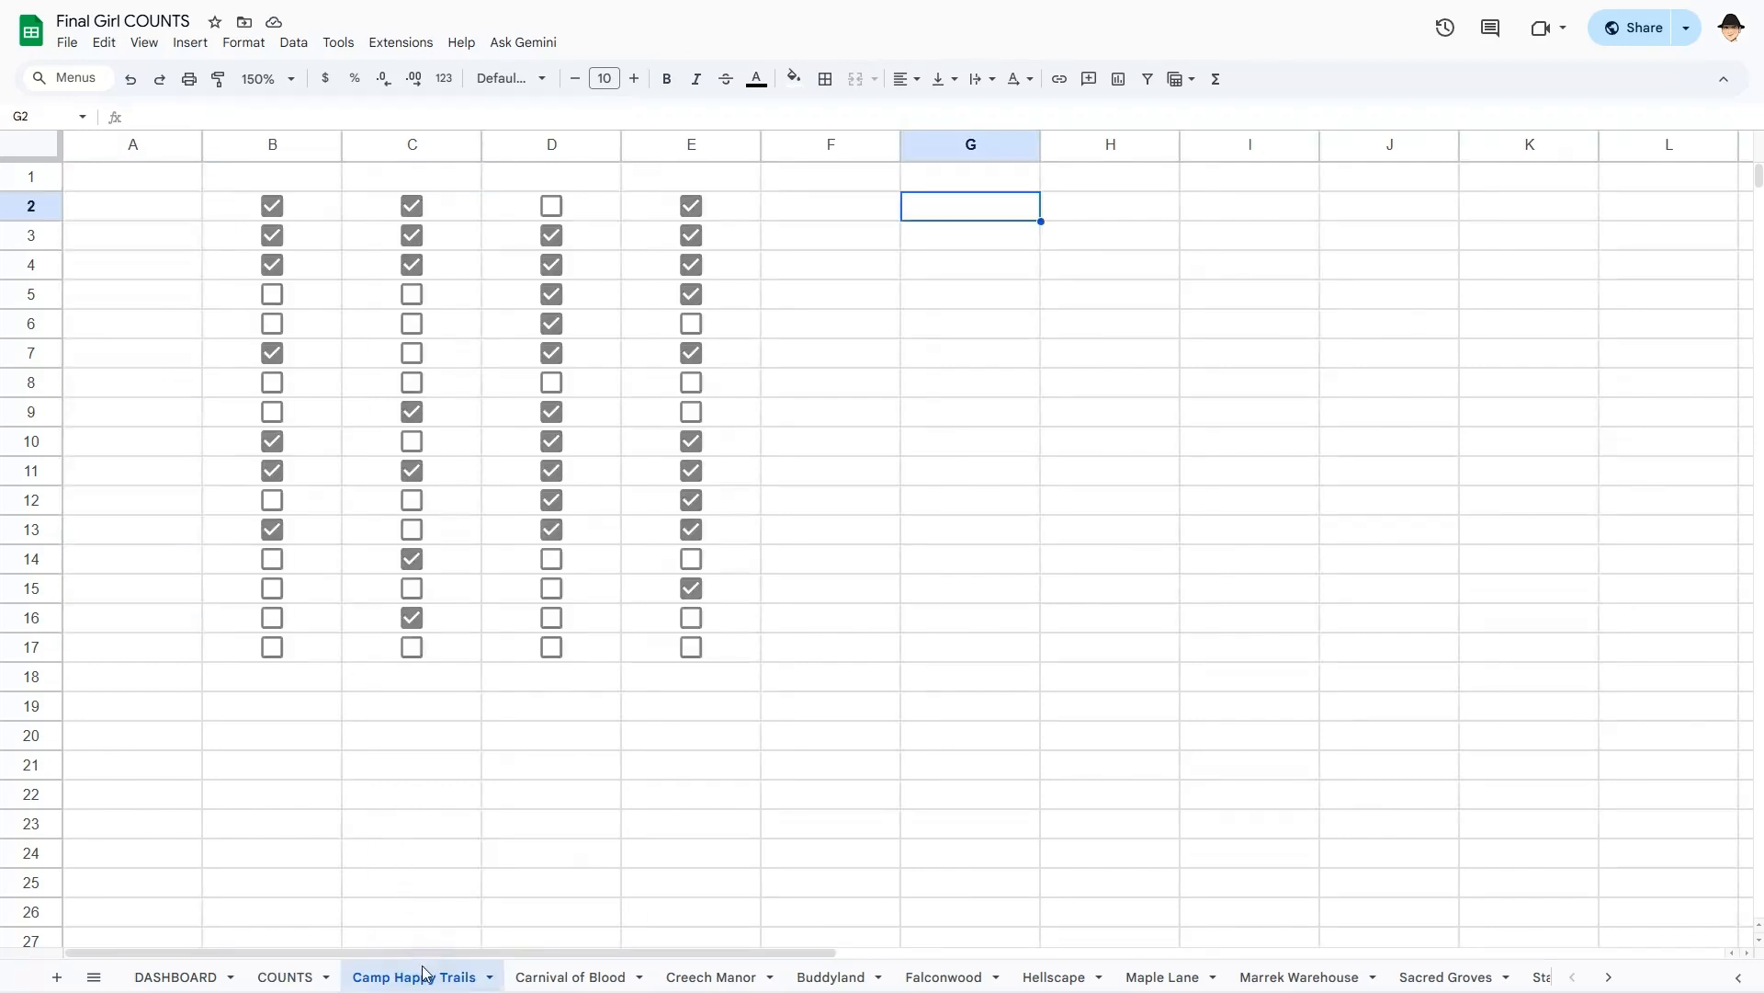
left_click(536, 978)
left_click(694, 979)
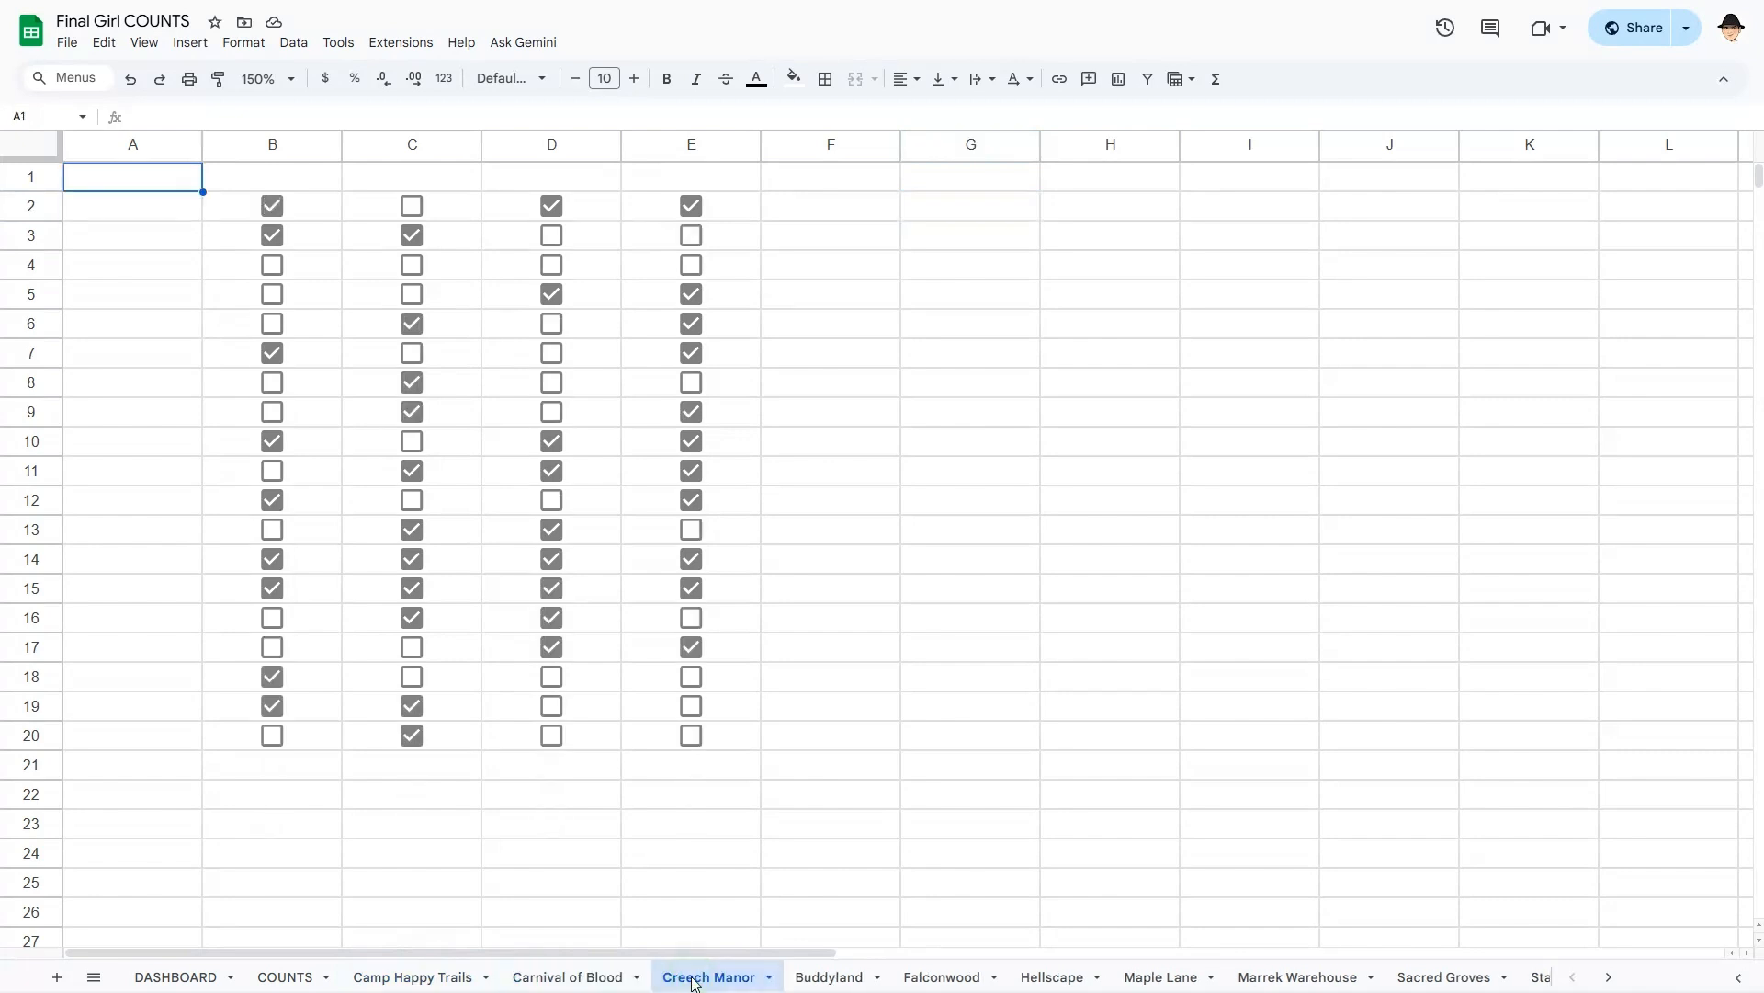
left_click(819, 978)
left_click(919, 976)
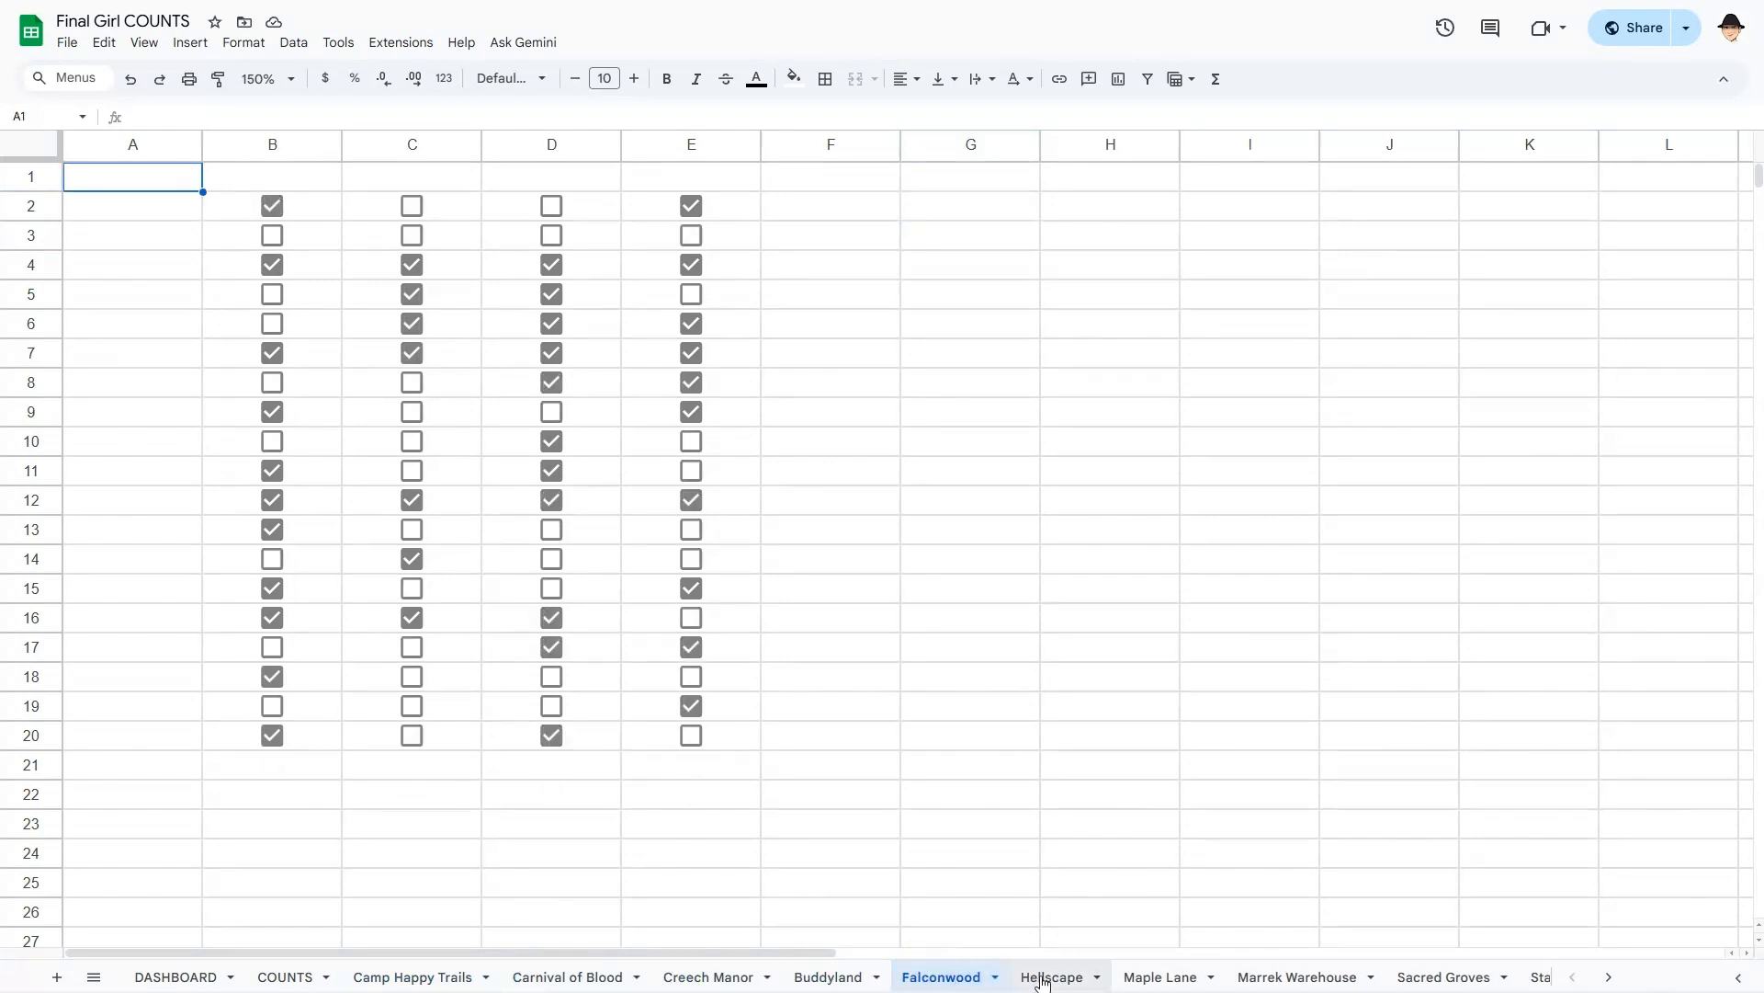
left_click(1044, 977)
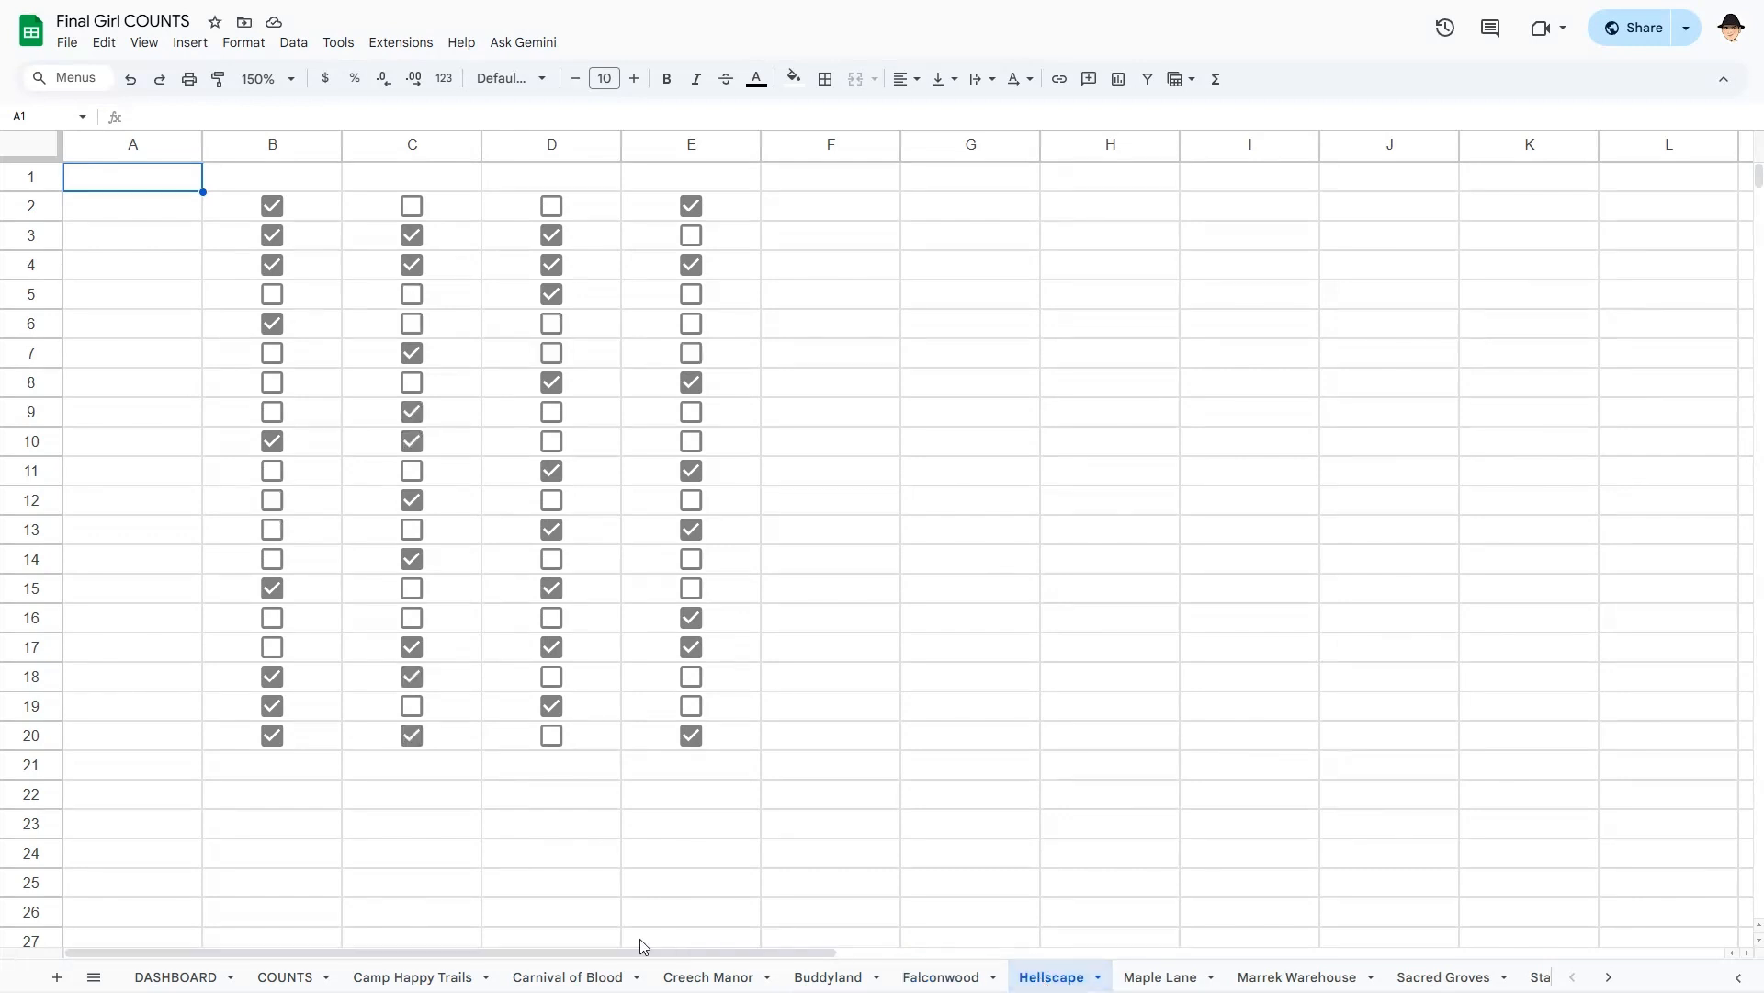
left_click(296, 976)
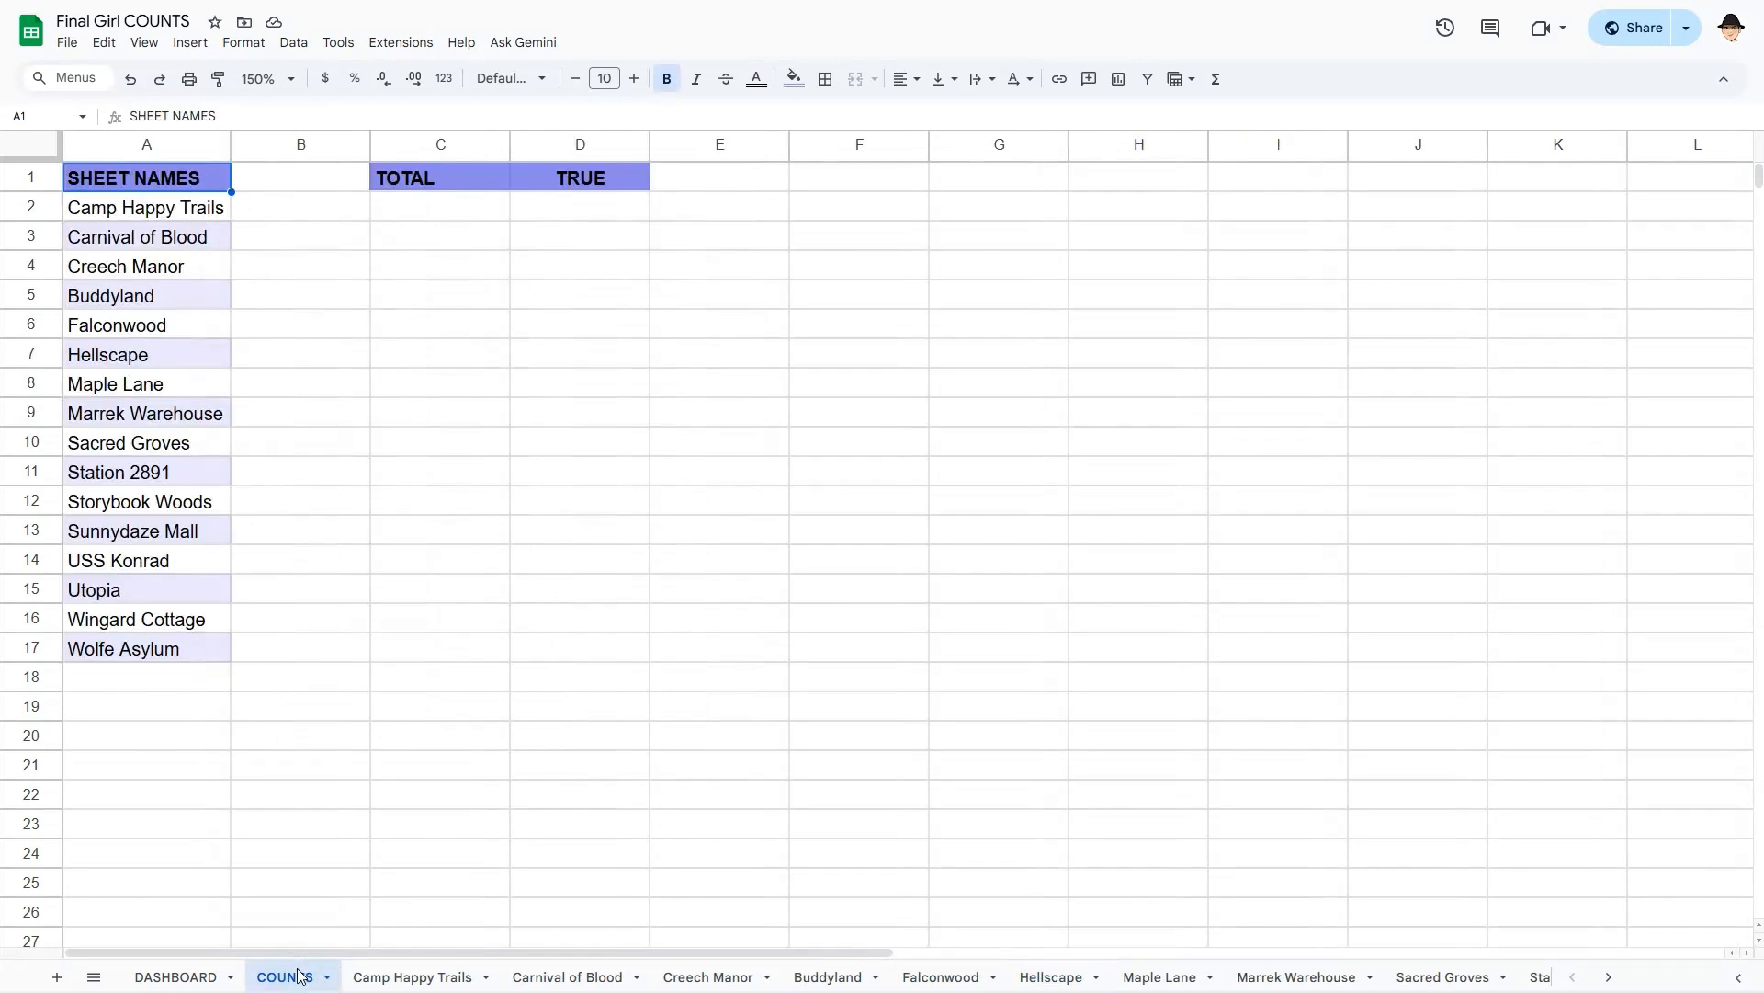
- Review the sheet-name list in column A and the TOTAL and TRUE headers on COUNTS
left_click_drag(164, 210, 177, 648)
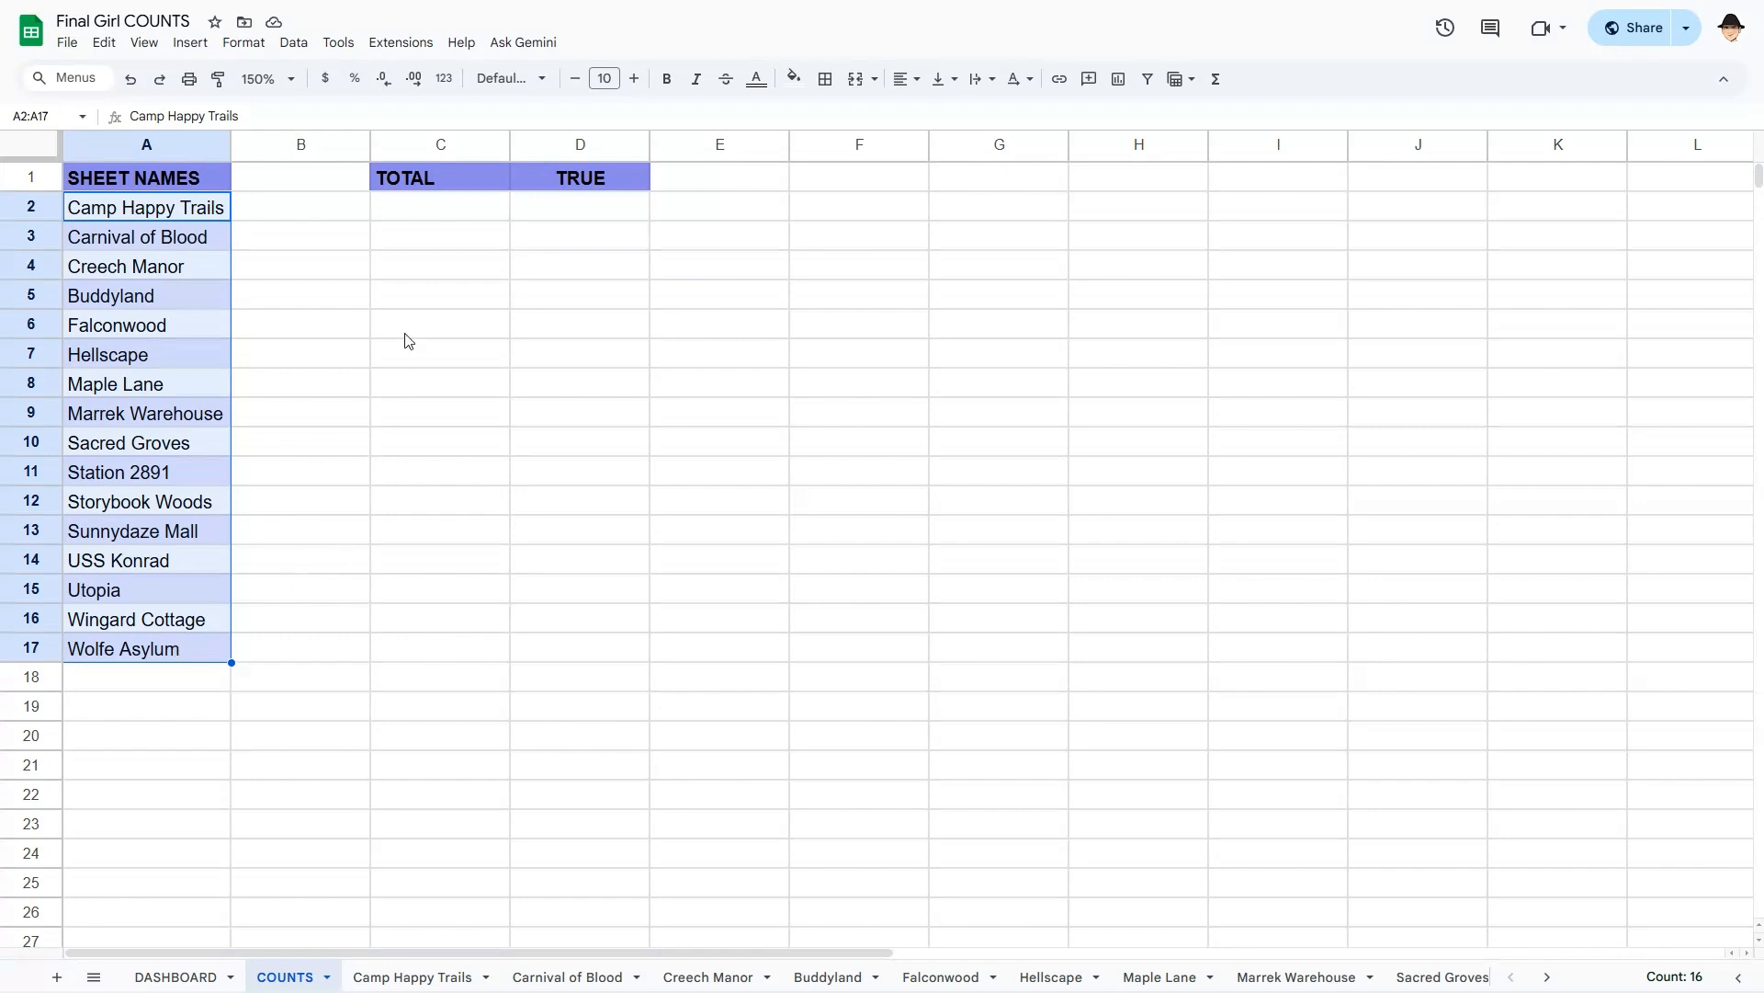
left_click(443, 183)
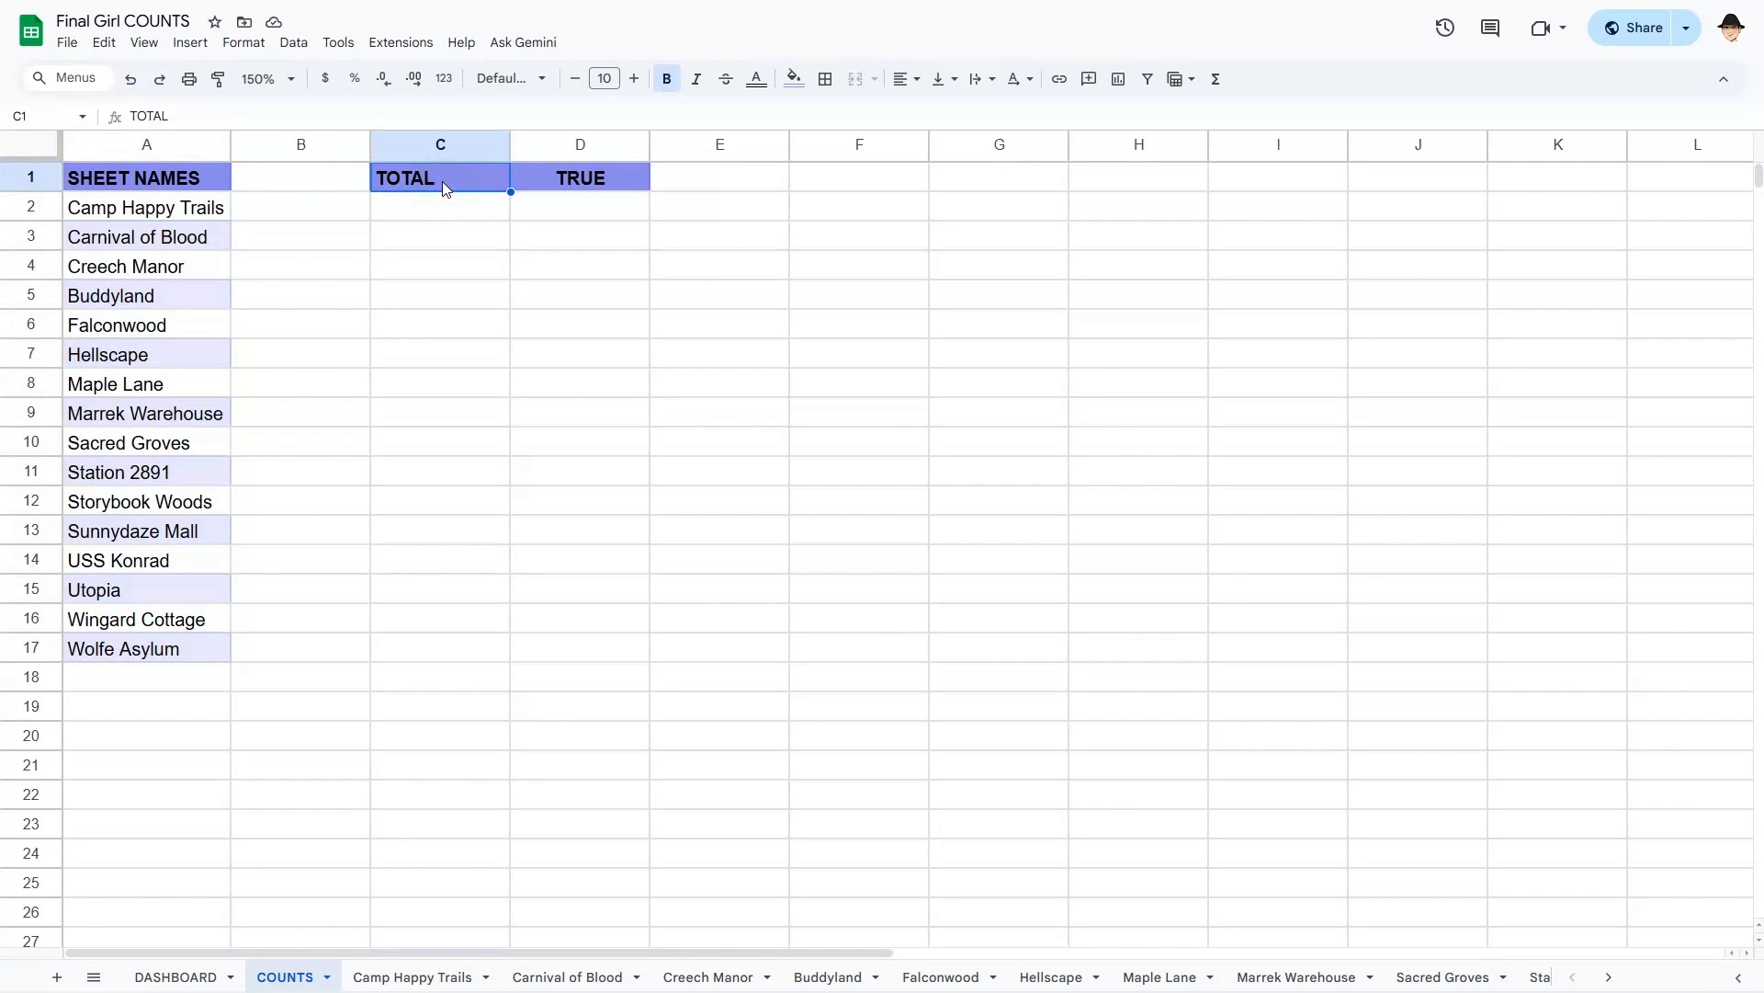
left_click(537, 186)
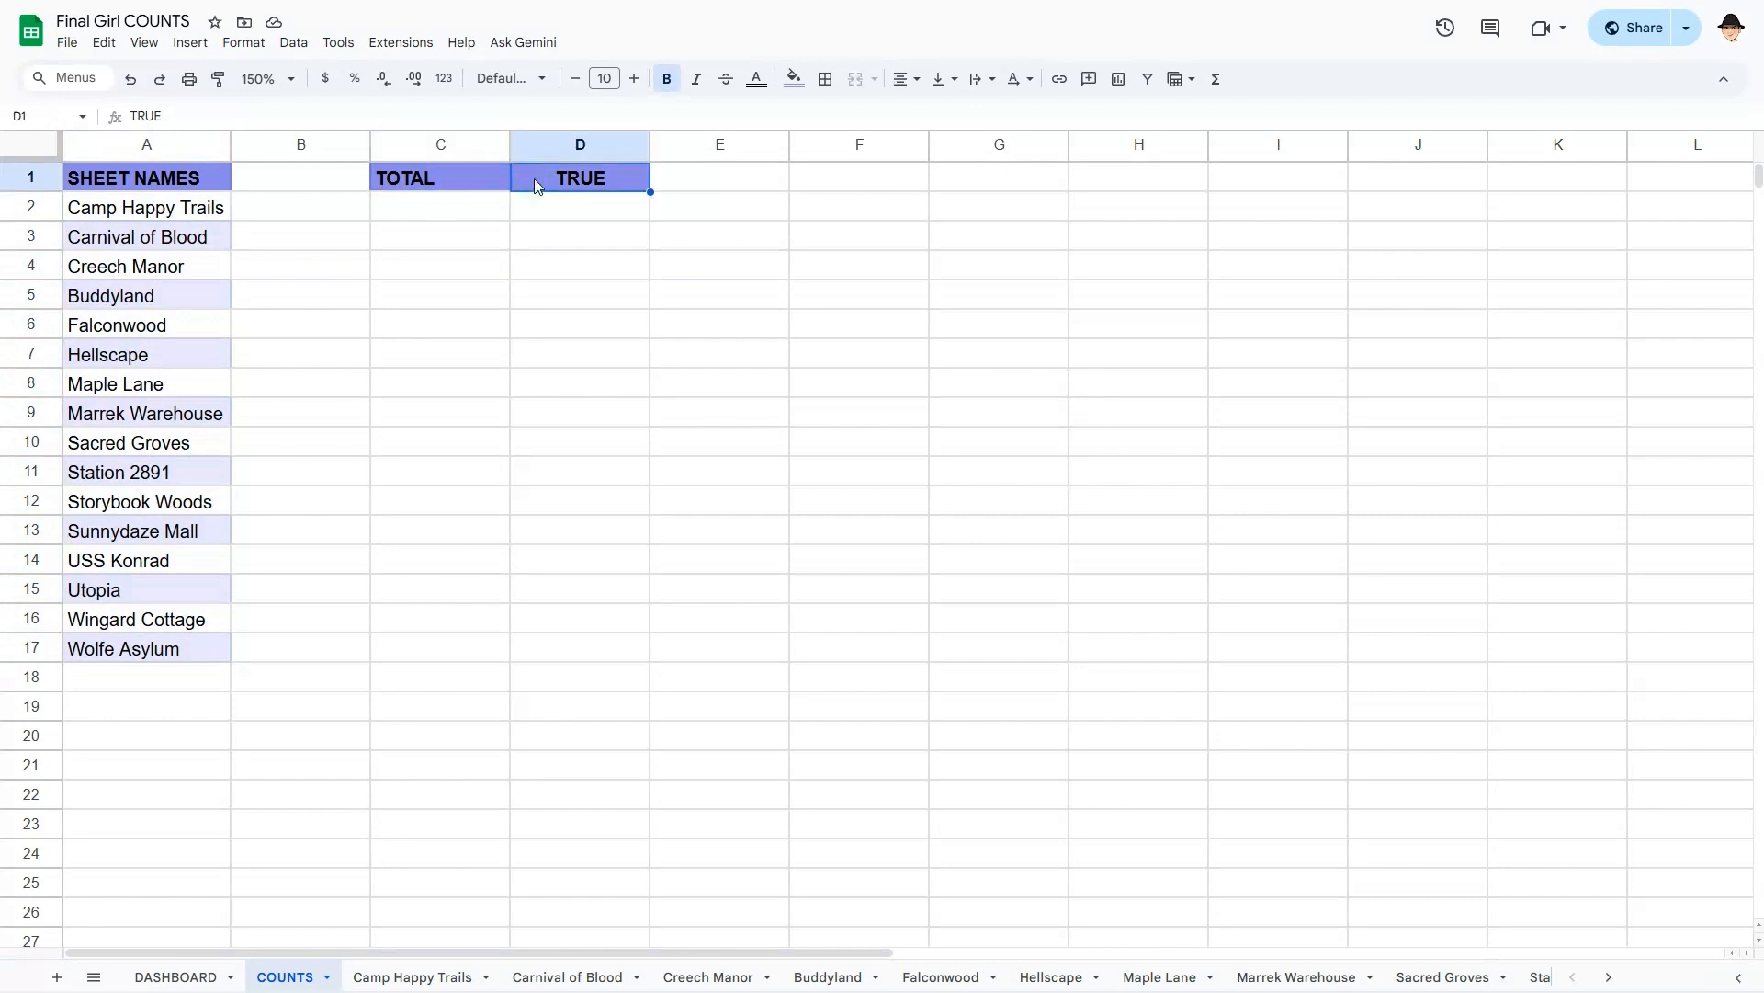
- On Camp Happy Trails, enter =COUNTA(B2:E) in G2, returning 64
left_click(422, 975)
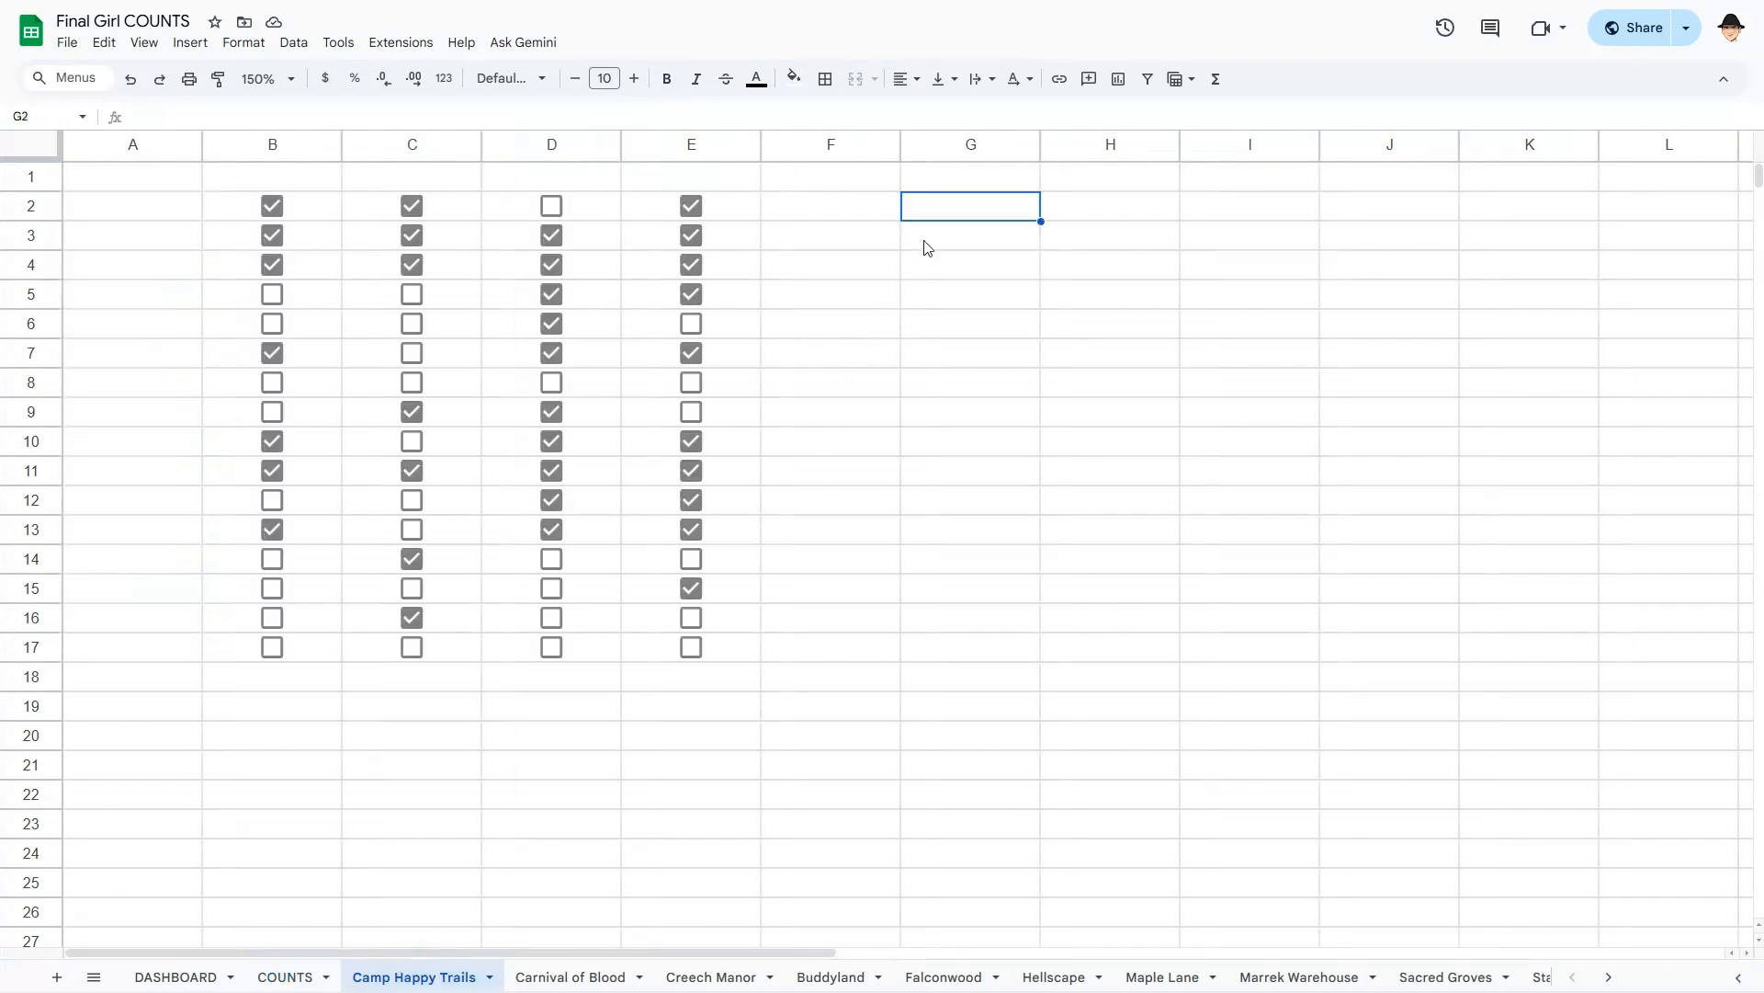
type("=")
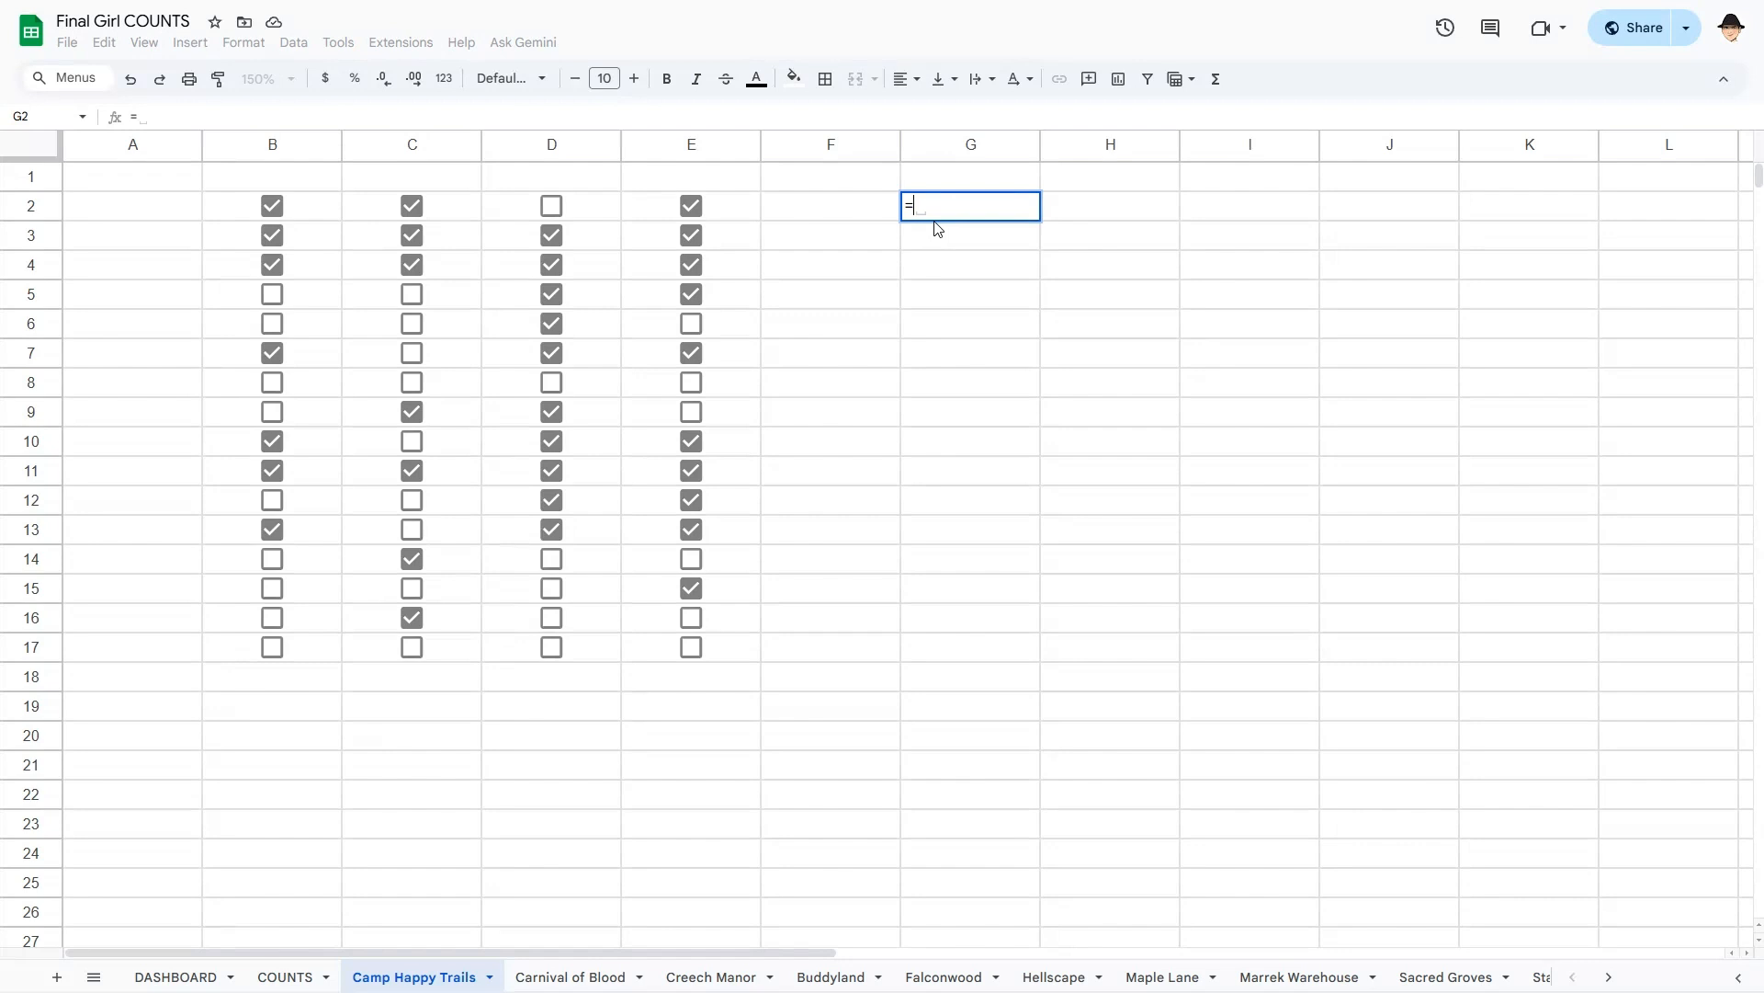
type("COUNTA(")
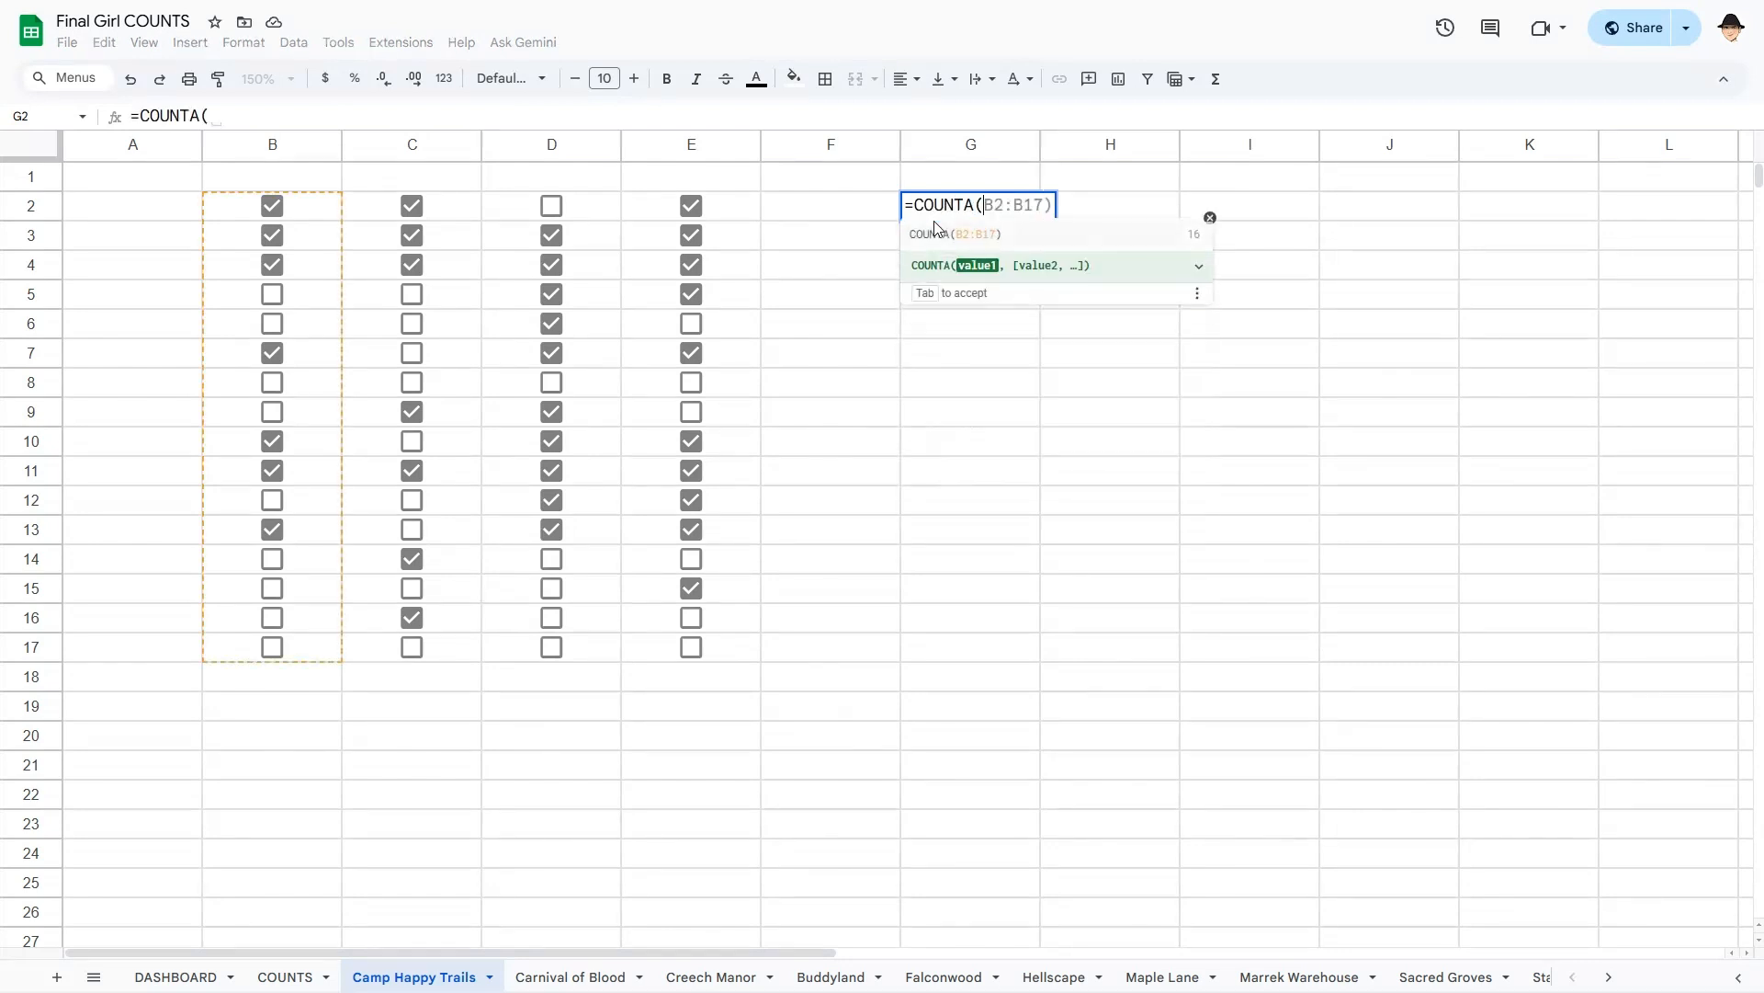
key("Tab")
key("Left")
key("Left")
key("Left")
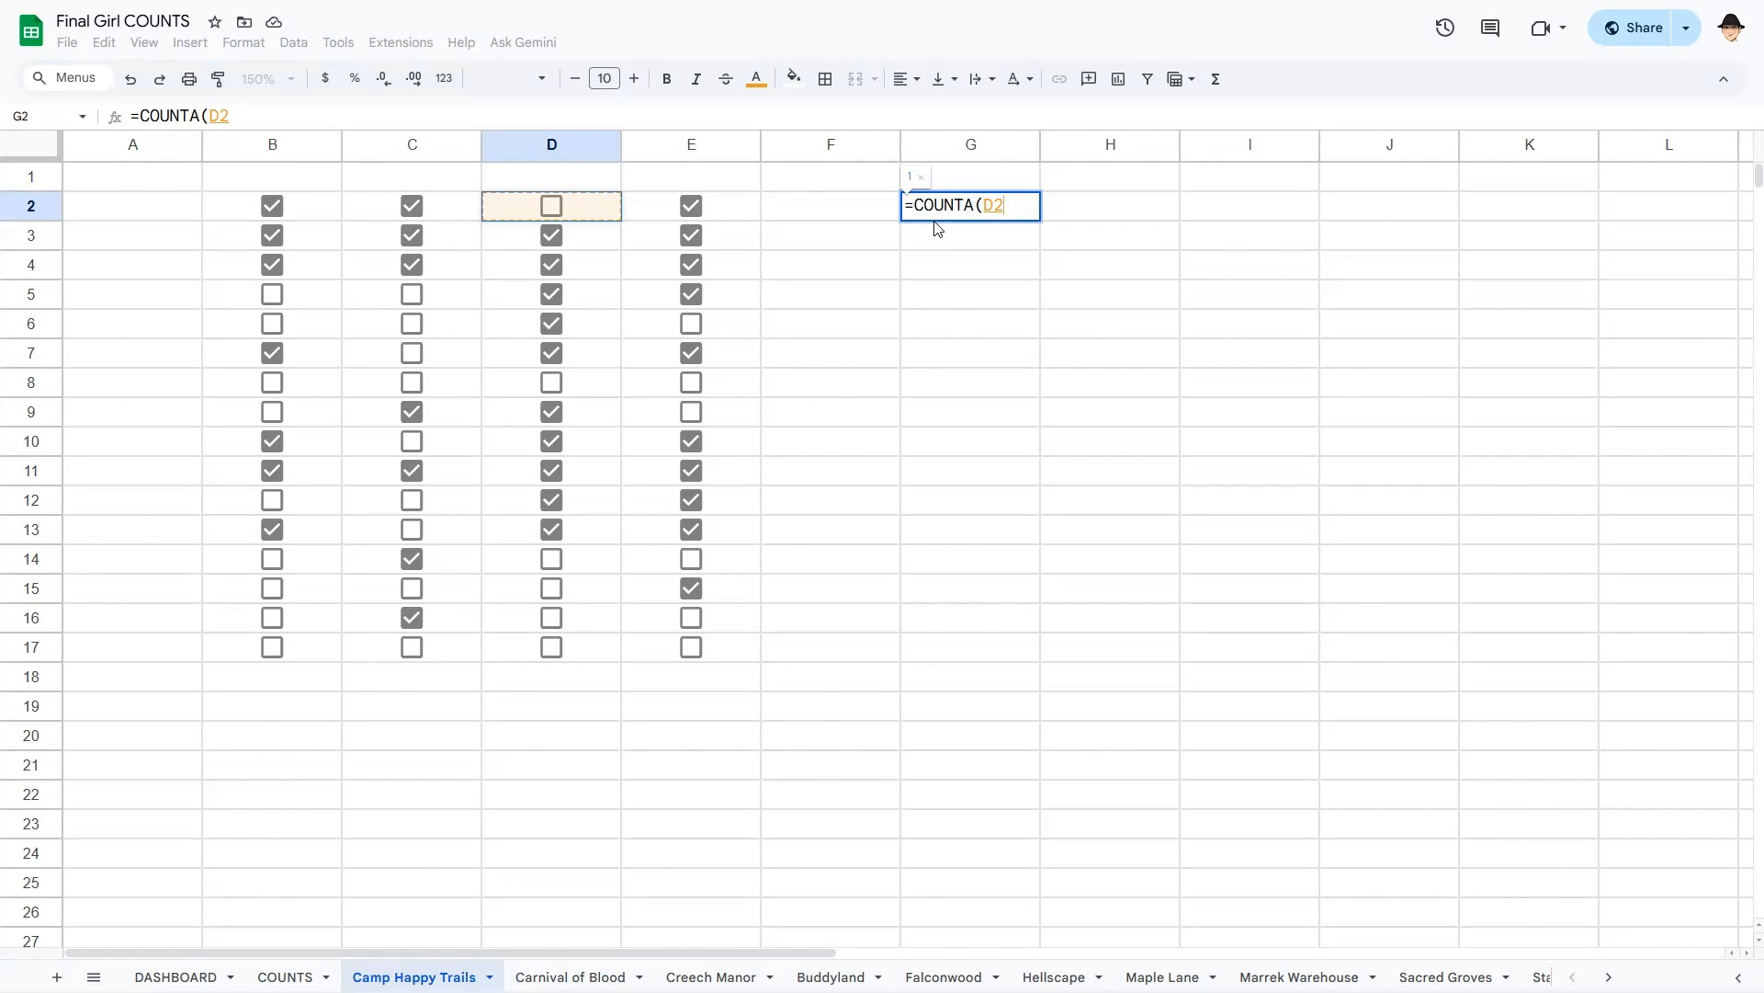
key("Left")
key("Left")
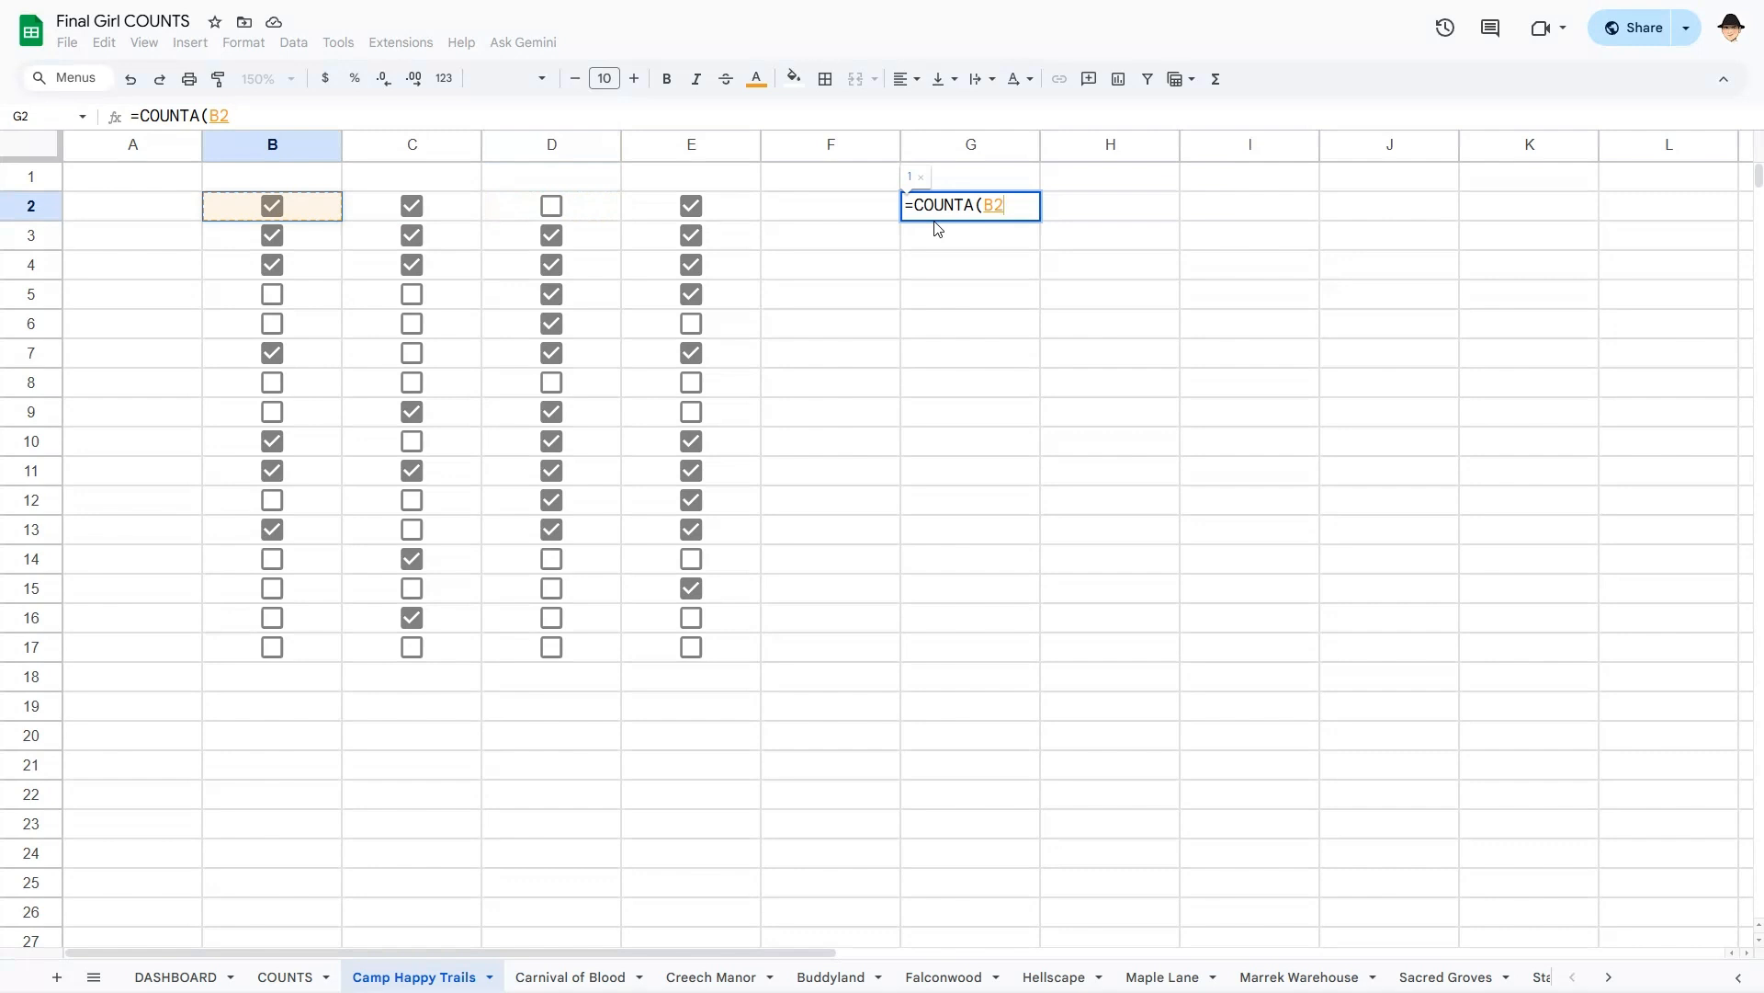
type(":E)")
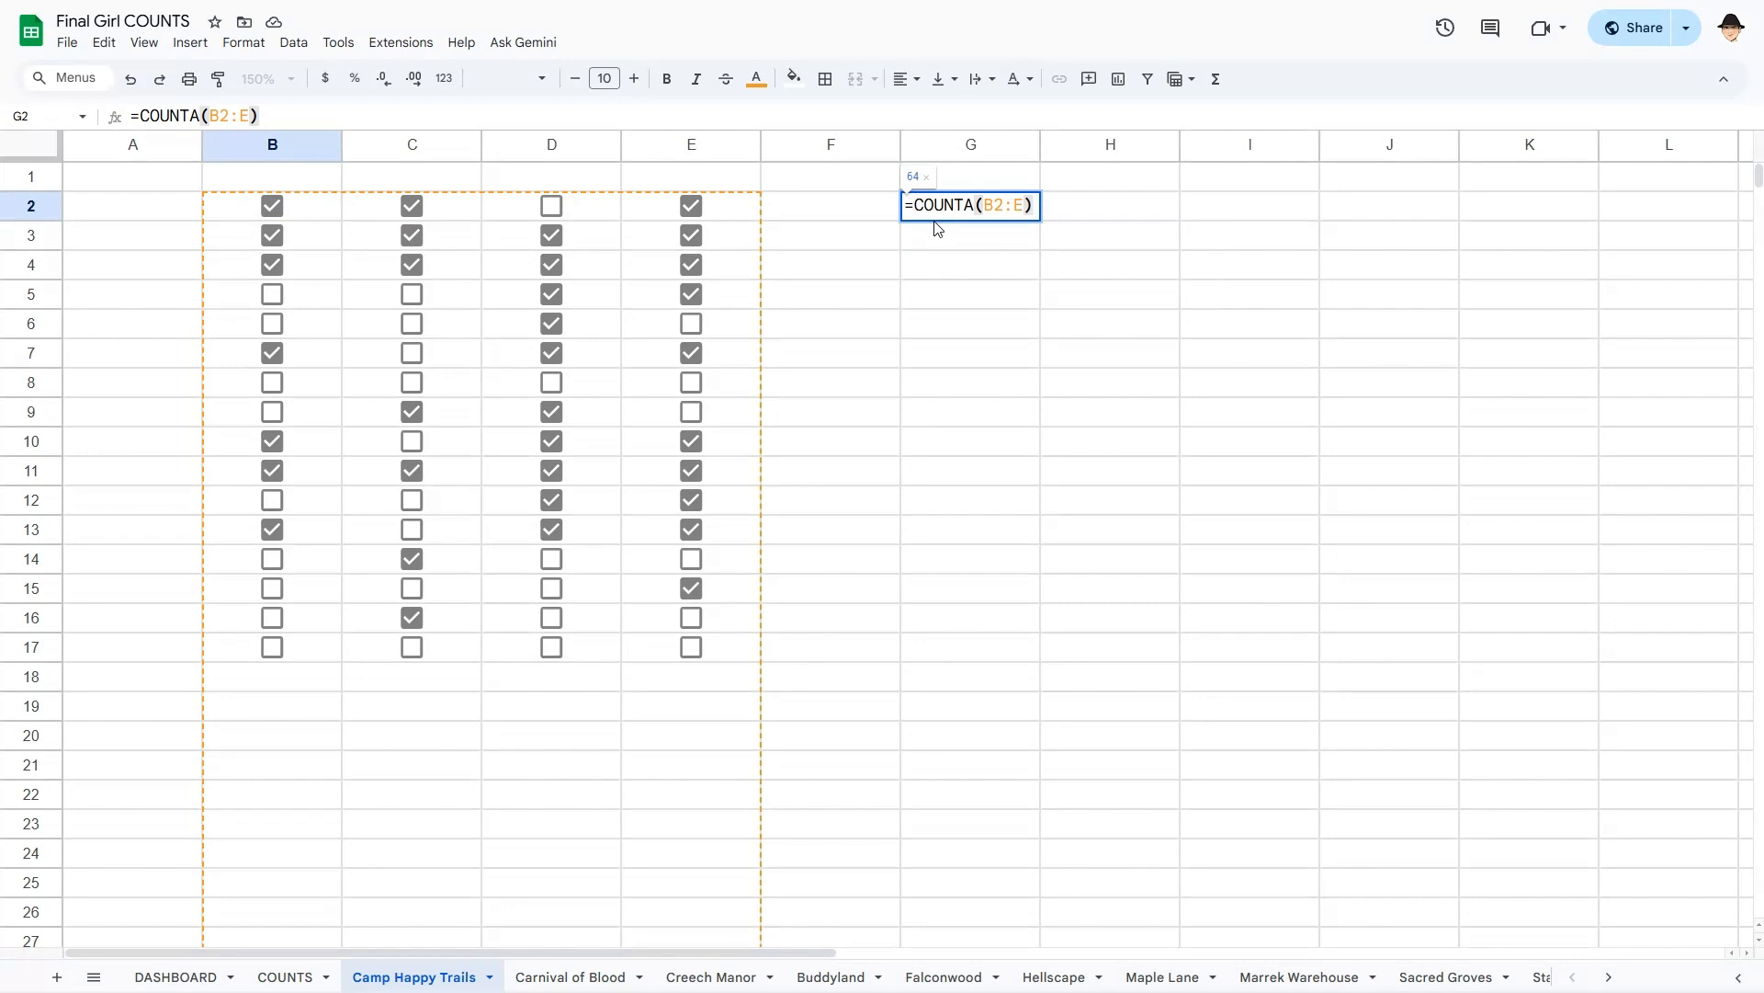
key("Return")
- Check the G2 result and select the B2:E17 checkbox block to verify it
key("Up")
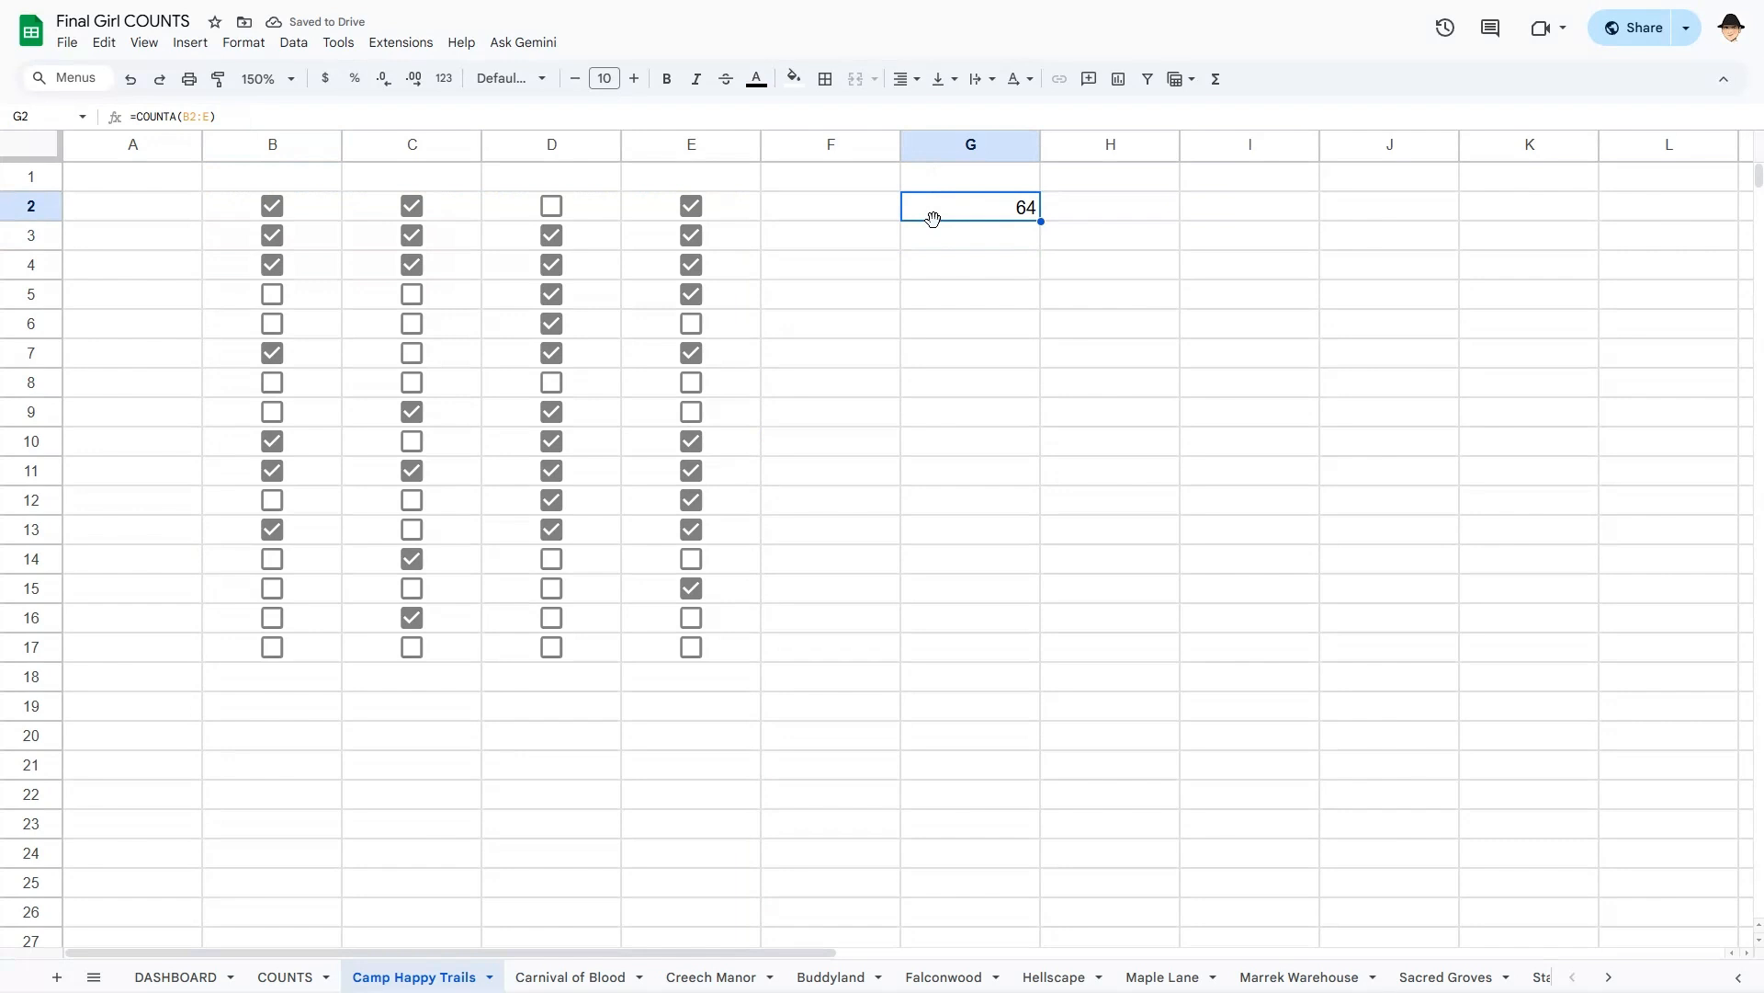
key("Left")
key("Left")
key("ctrl+a")
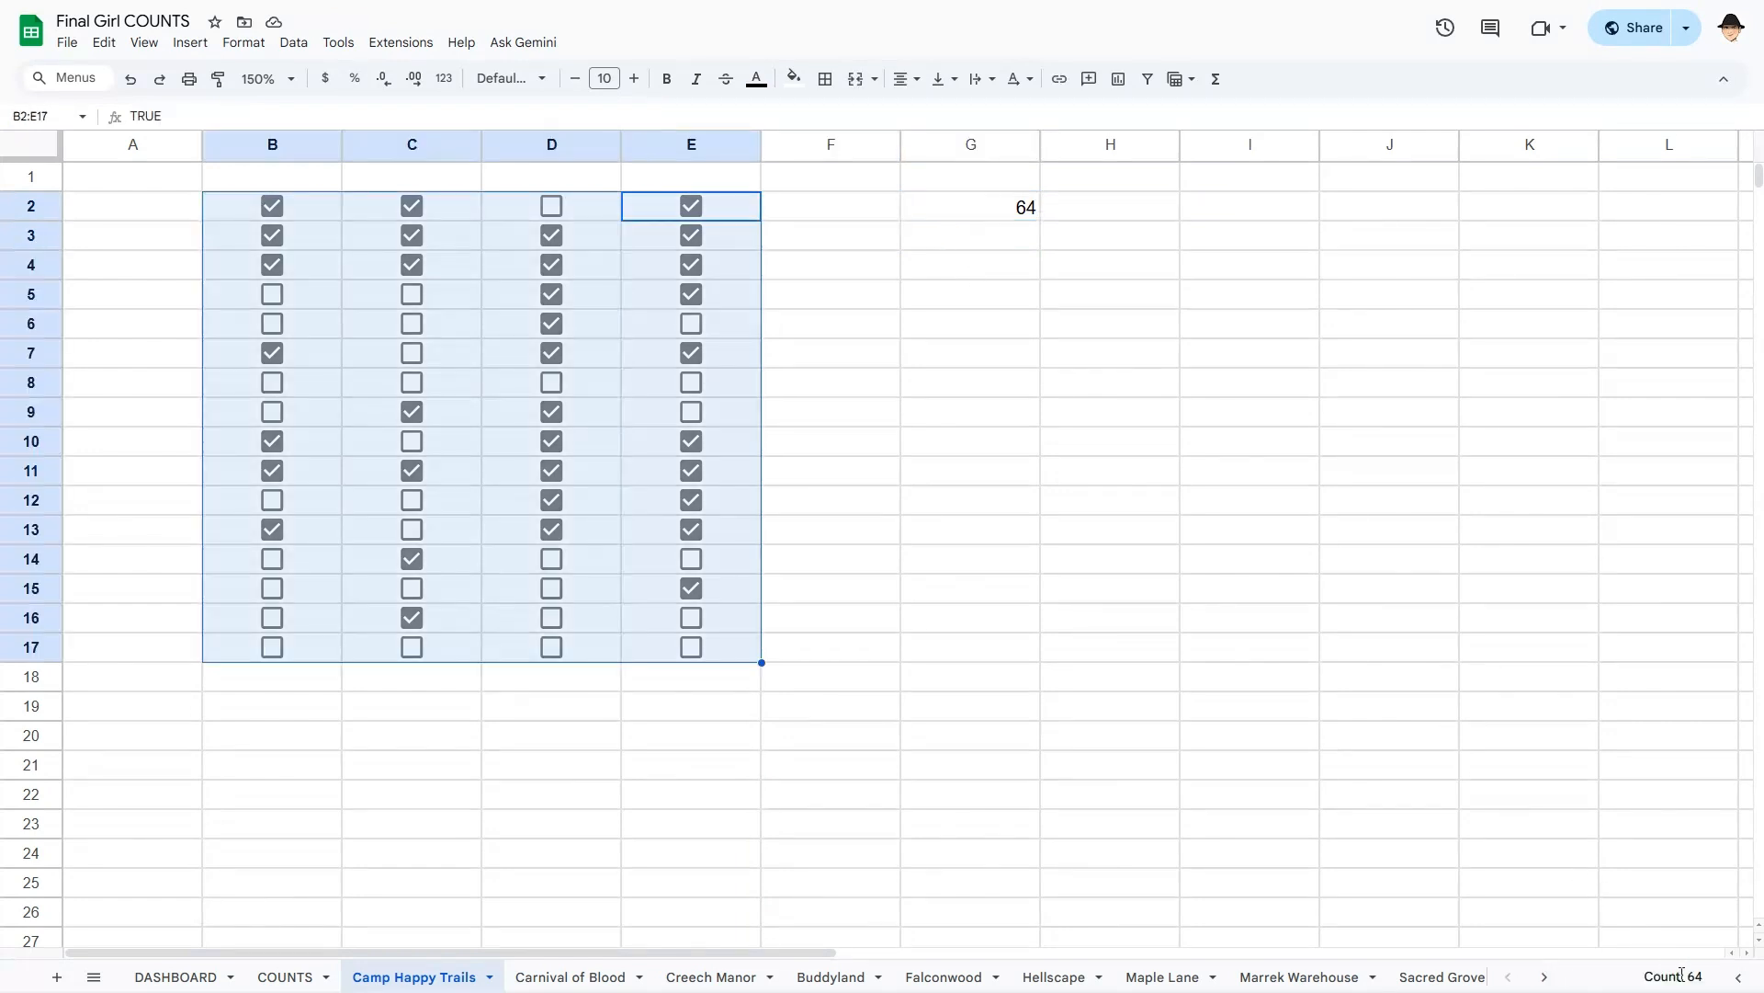
- Copy the =COUNTA(B2:E) formula into G2 of Carnival of Blood (88), then return to Camp Happy Trails
left_click(1013, 205)
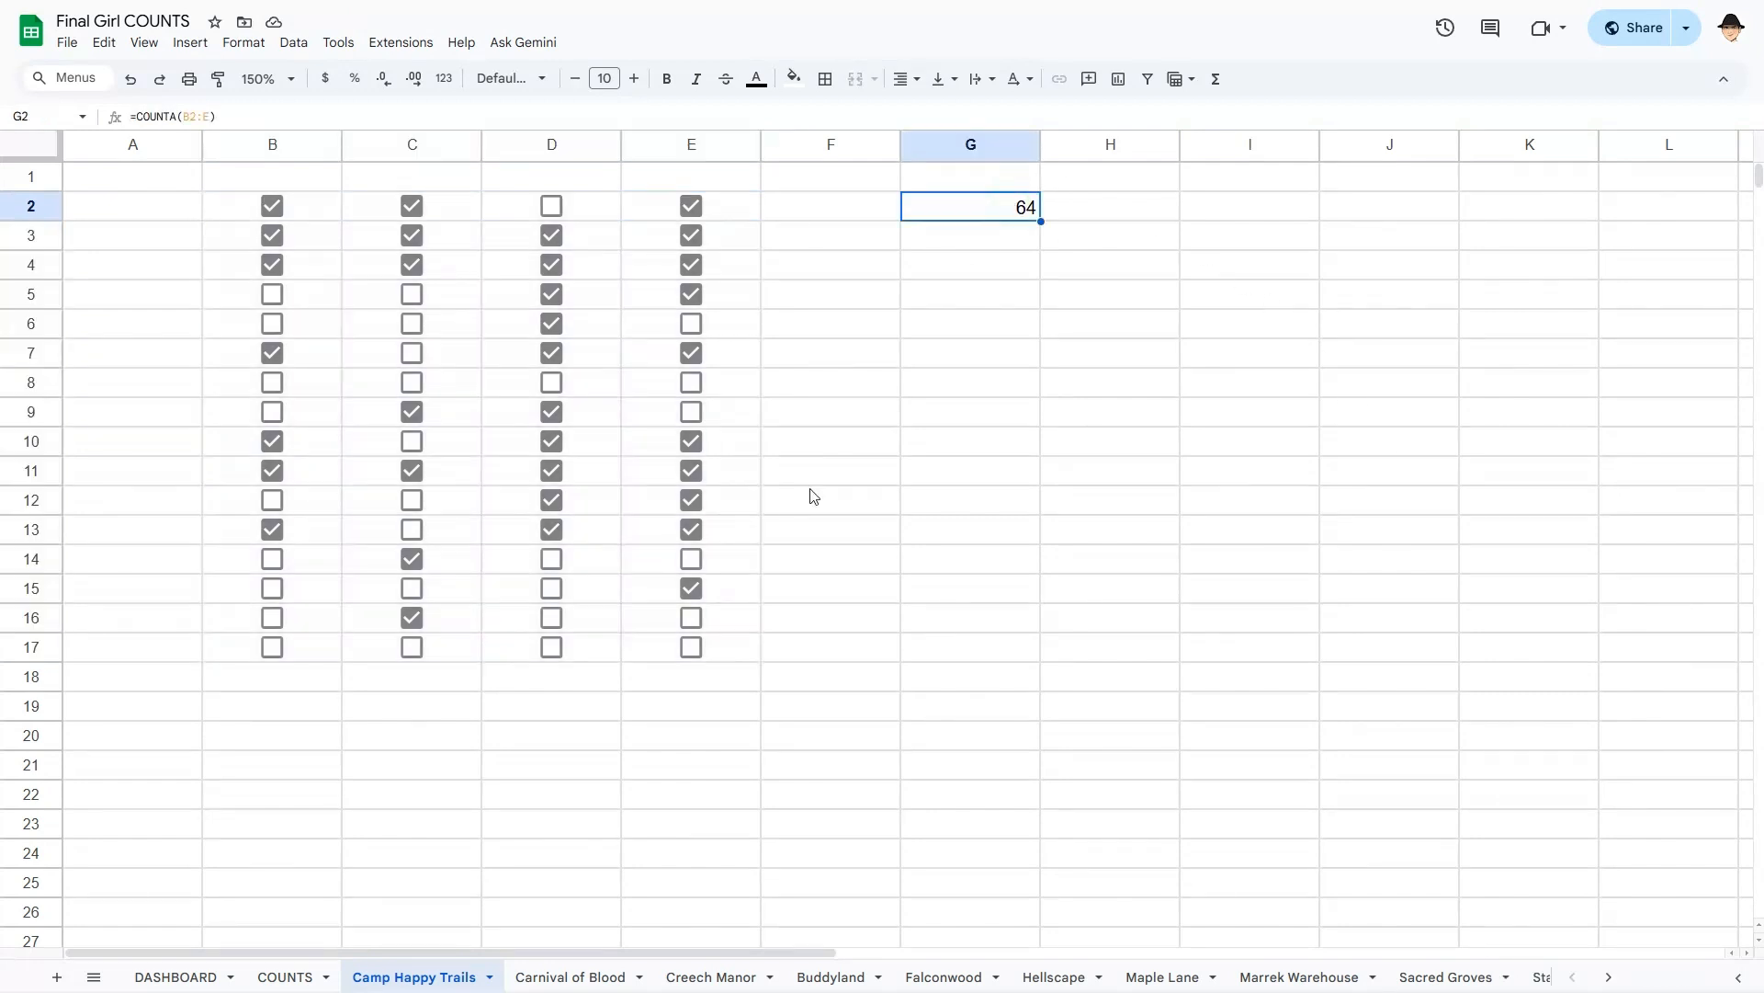
left_click(569, 974)
left_click(990, 216)
type("=COUNTA(B2:E)")
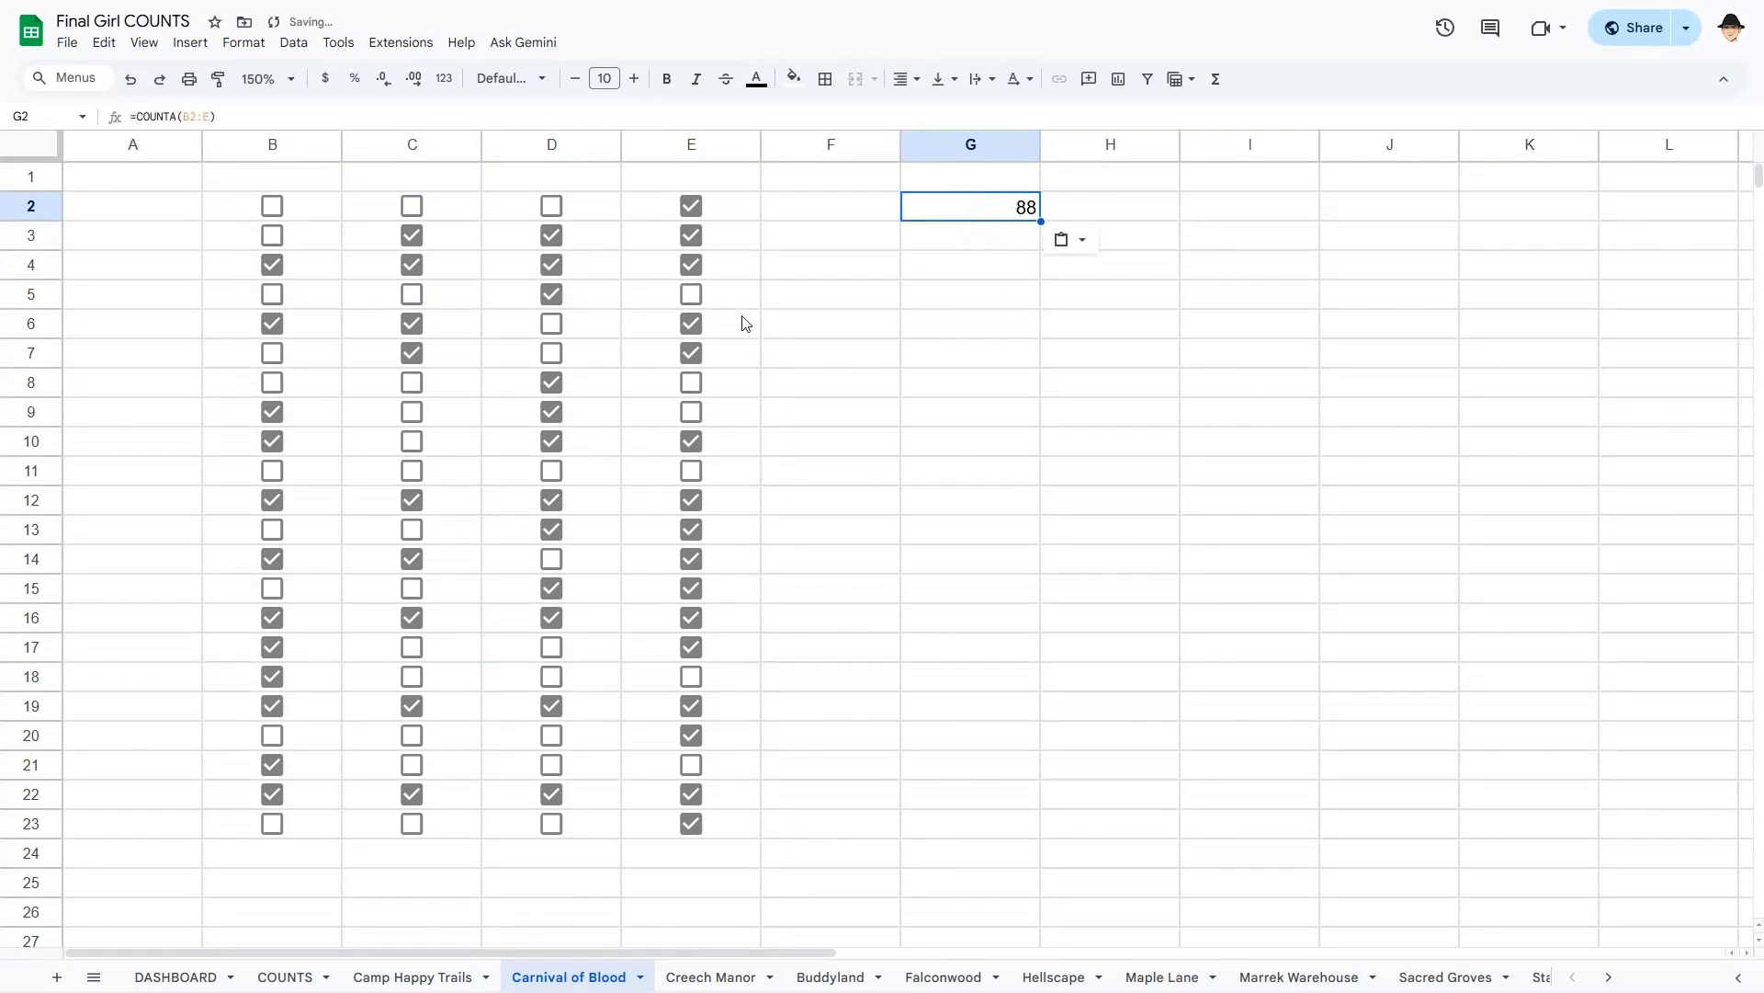
left_click(416, 978)
left_click(974, 238)
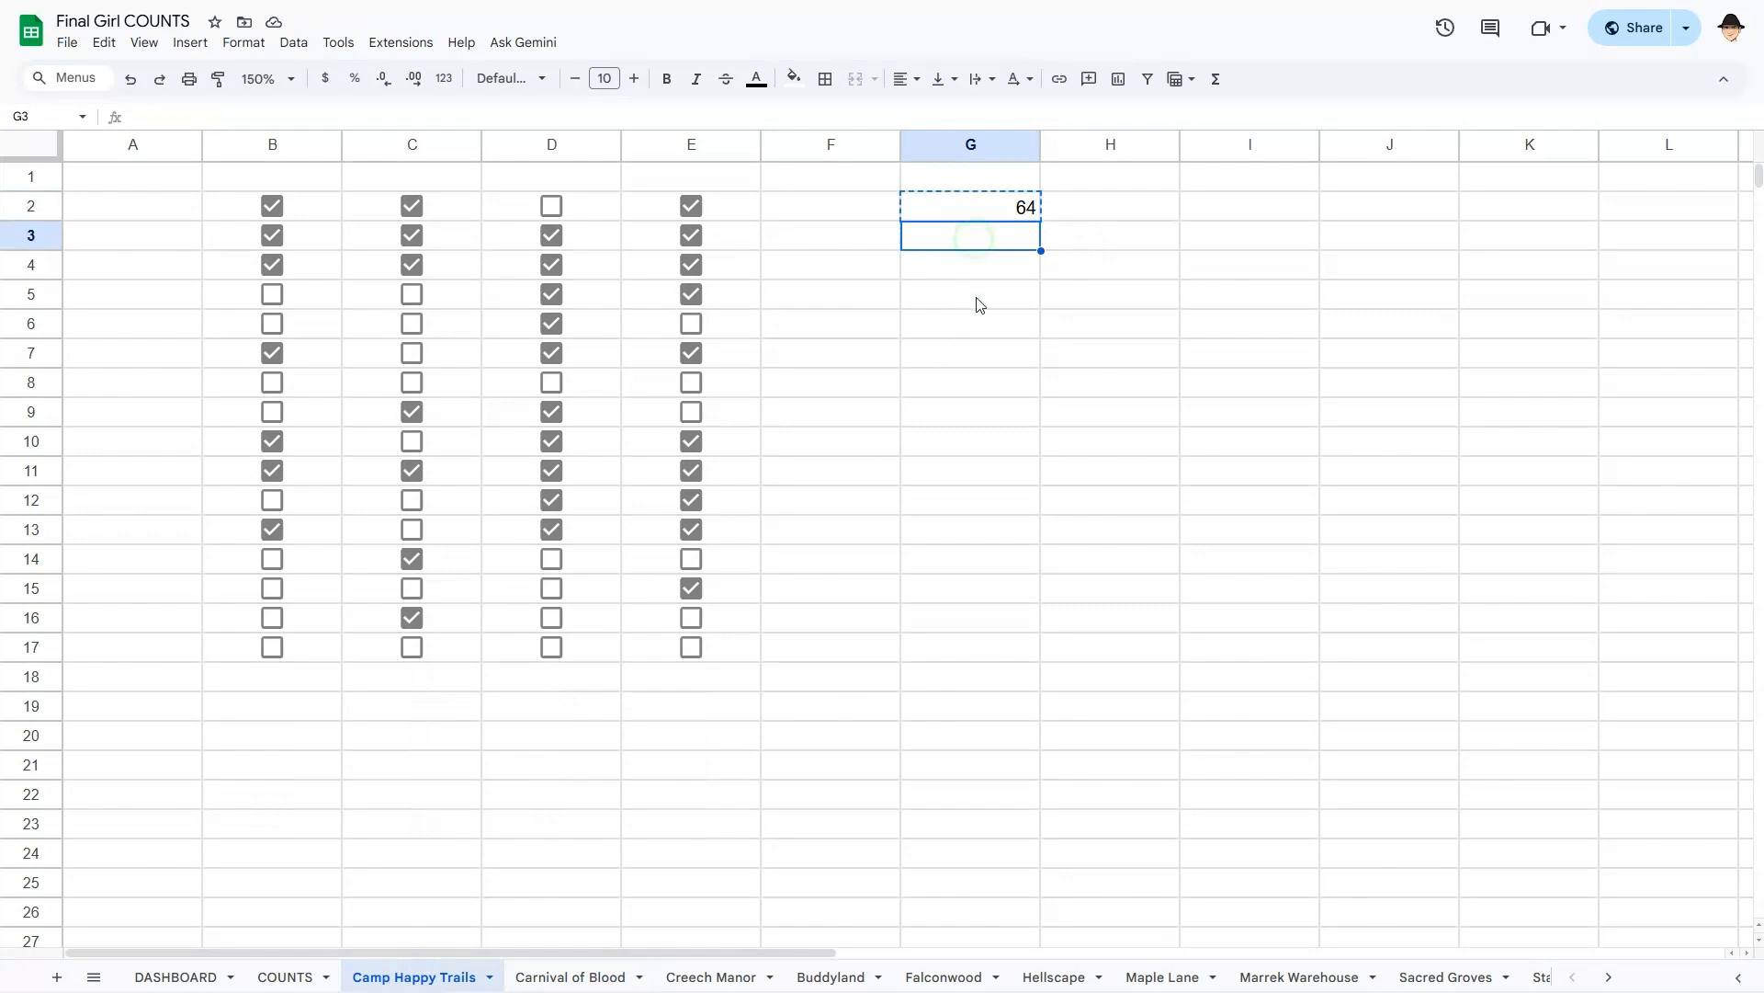
- Enter =COUNTIF(B2:E17,TRUE) in G3 of Camp Happy Trails, returning 34 ticked boxes
key("Escape")
type("=C")
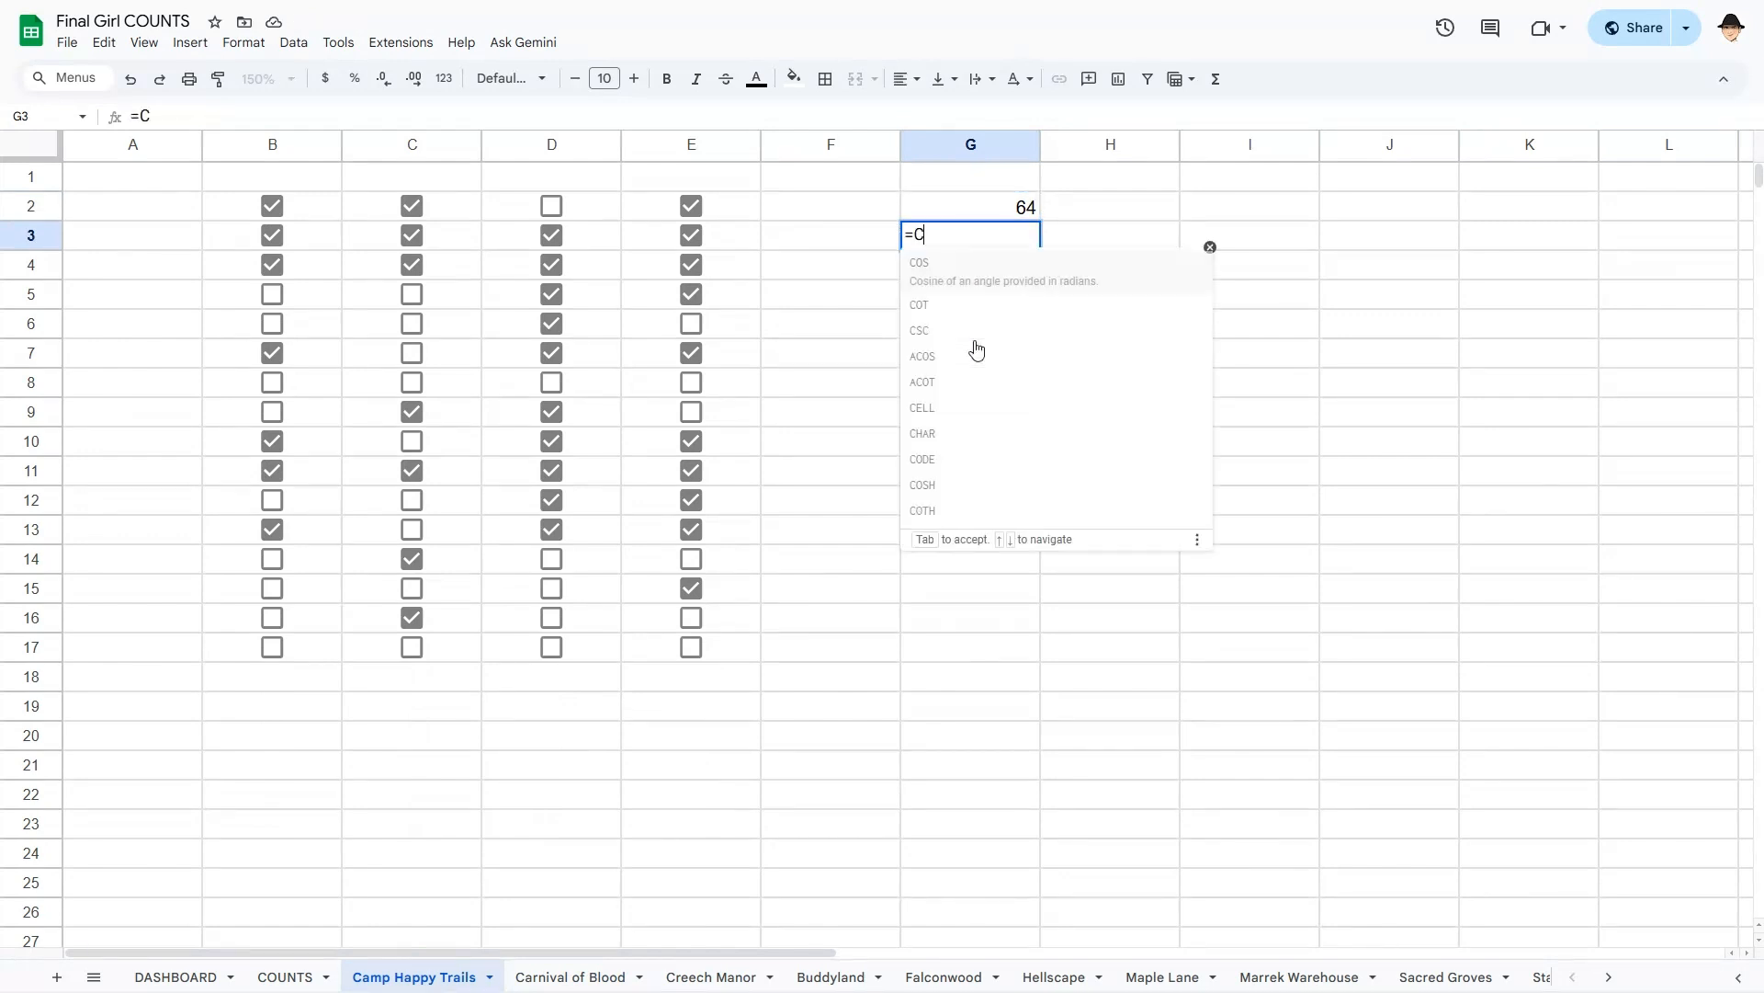
type("OUNTIF(")
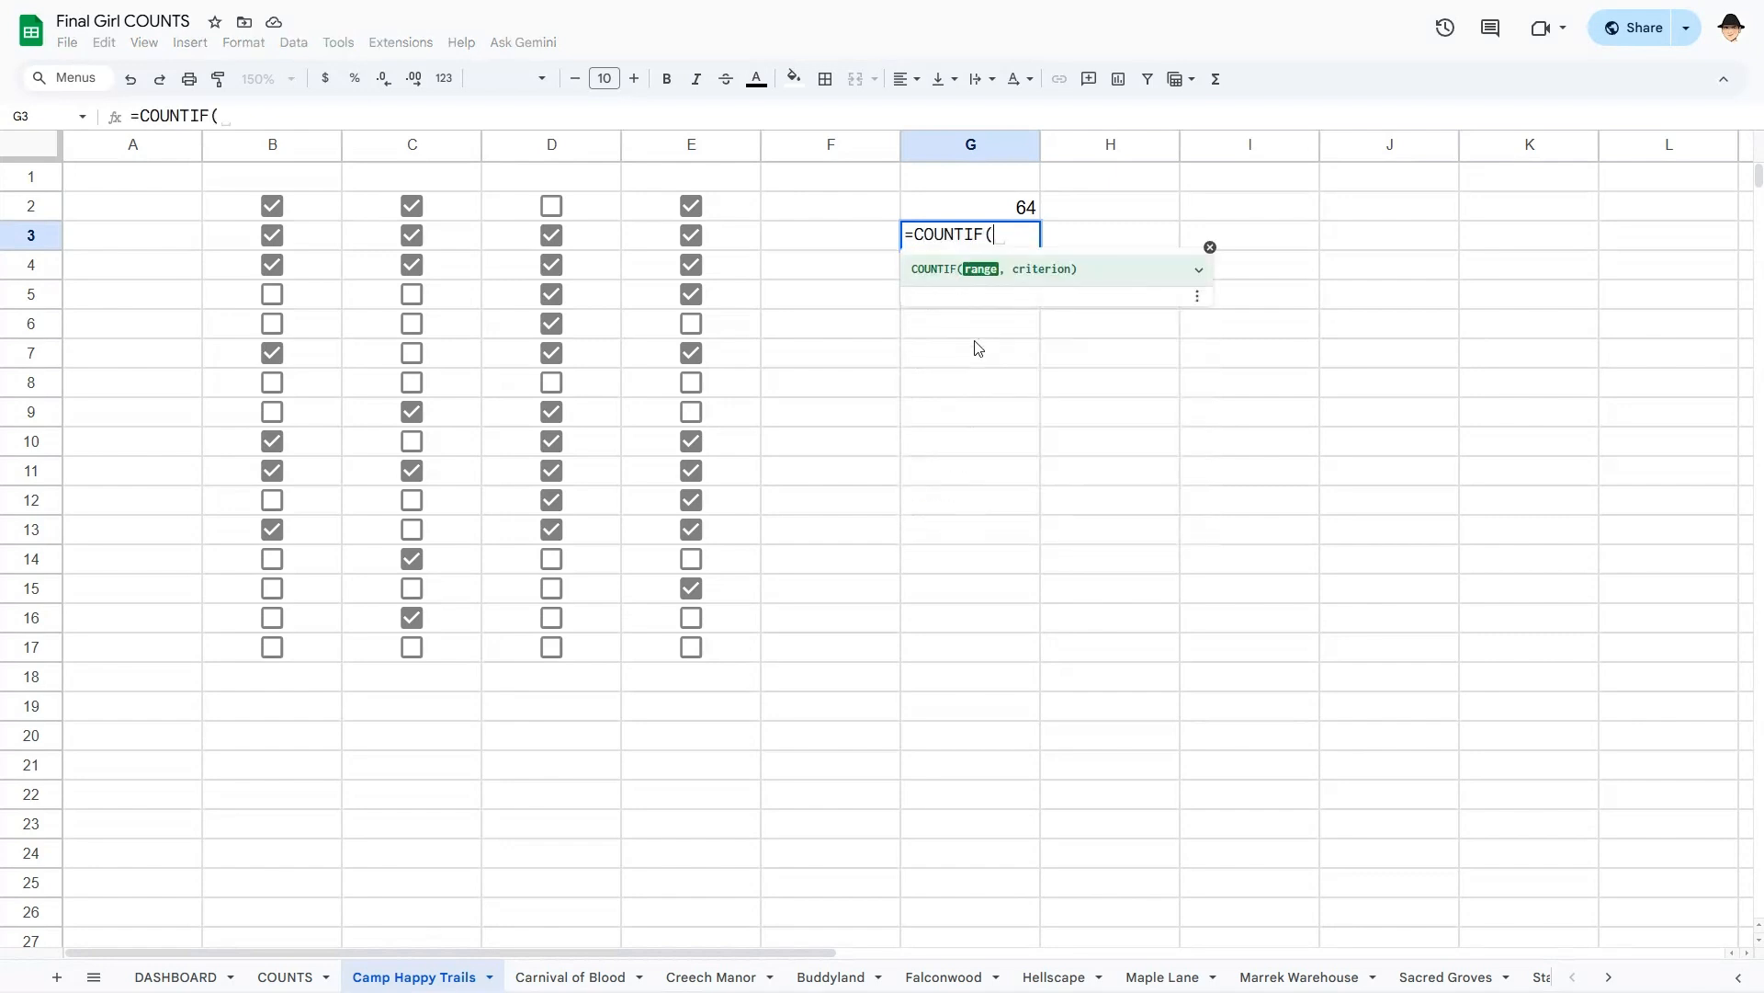
key("ctrl+Left")
key("ctrl+Up")
key("ctrl+shift+Left")
key("ctrl+shift+Down")
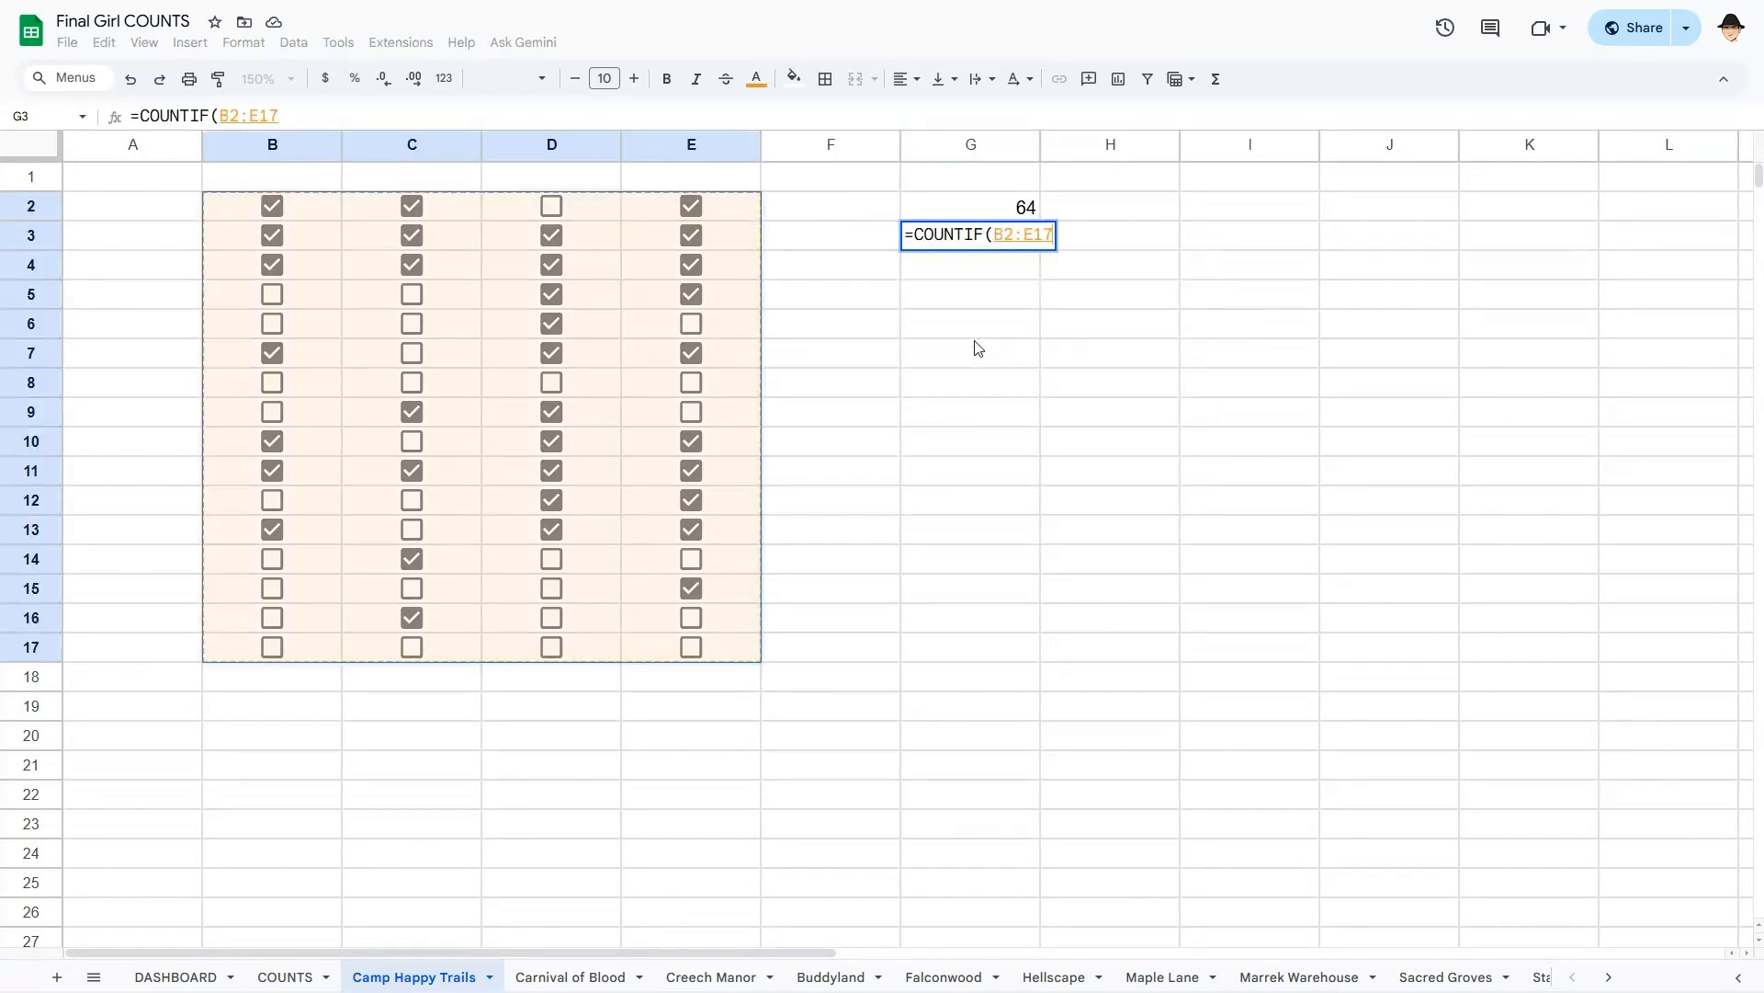
type(",TRUE)")
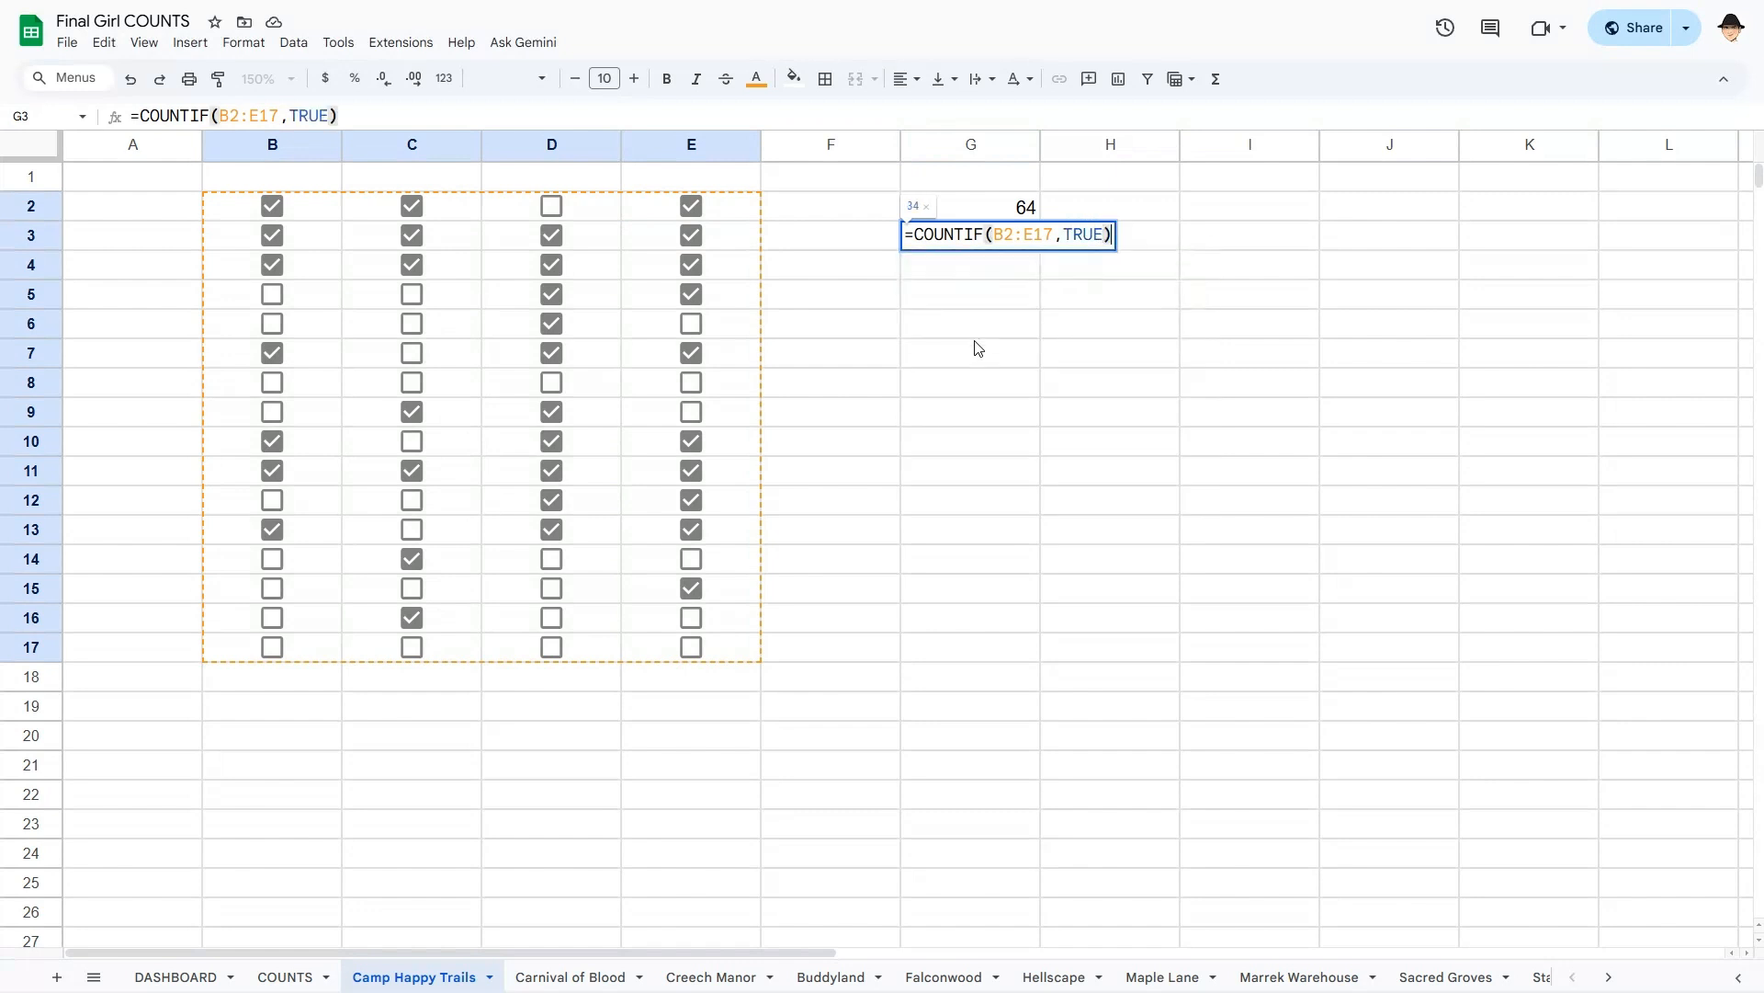
key("Return")
key("Up")
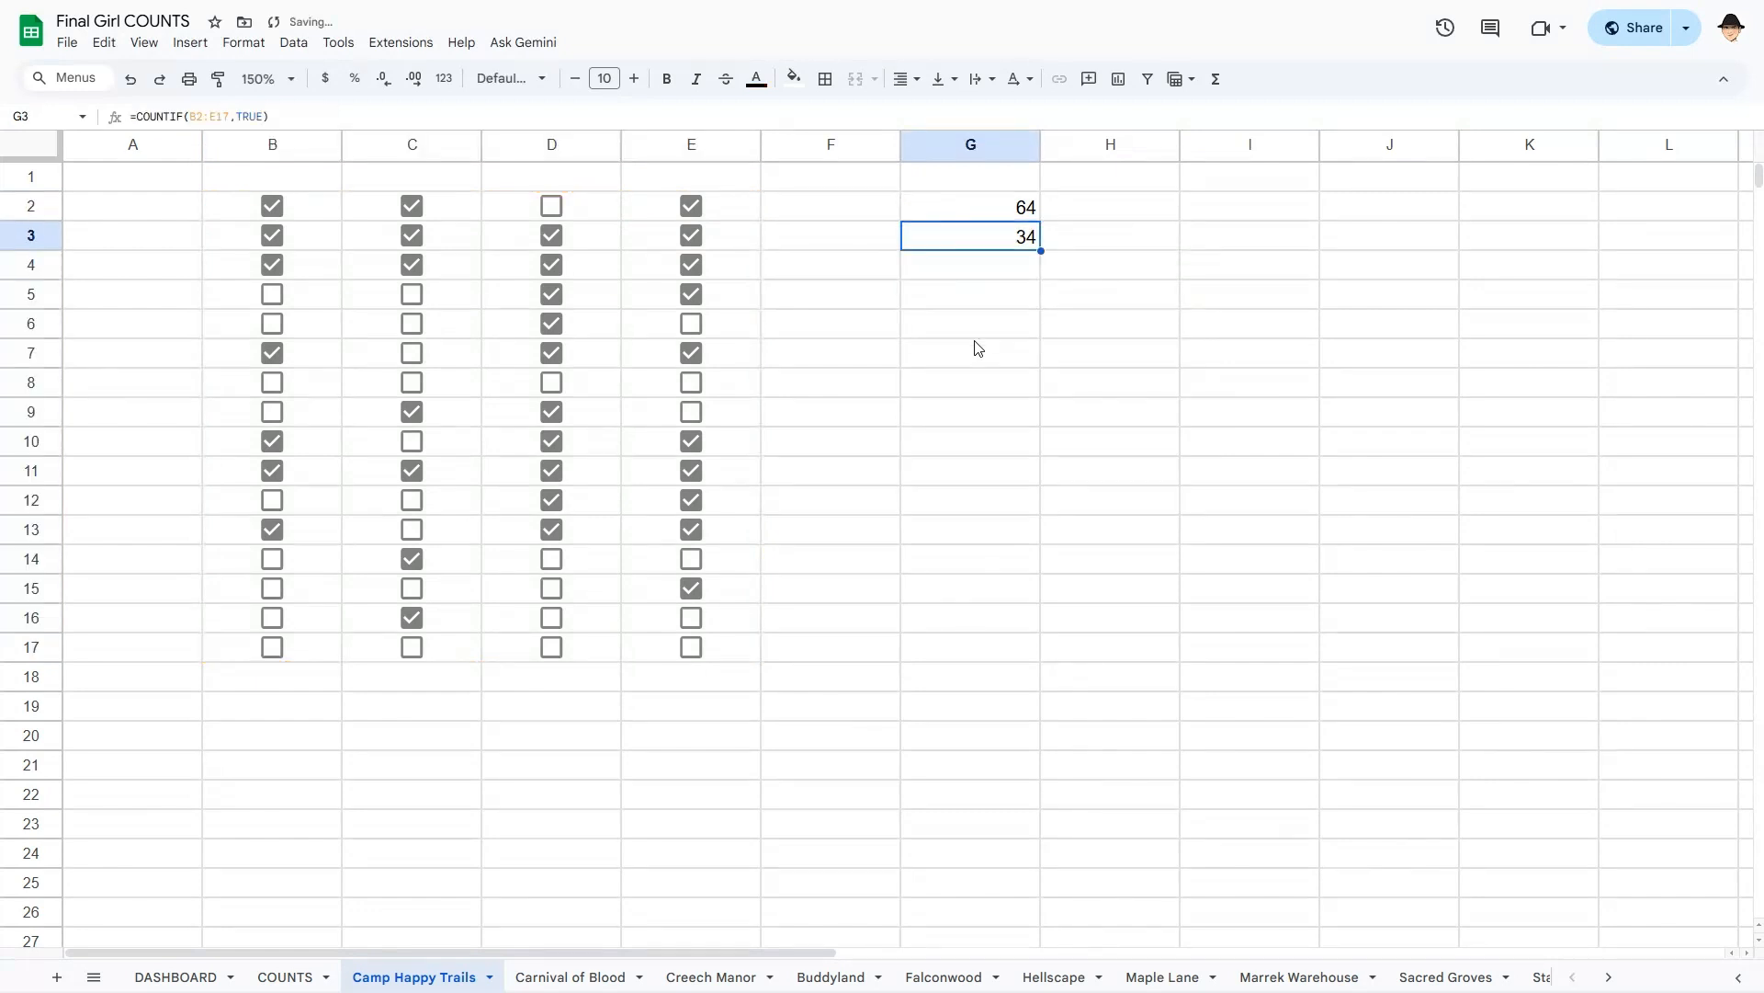
key("Down")
- Enter =SUMPRODUCT(B2:E17) in G4, which also returns 34
type("=SUMPRO")
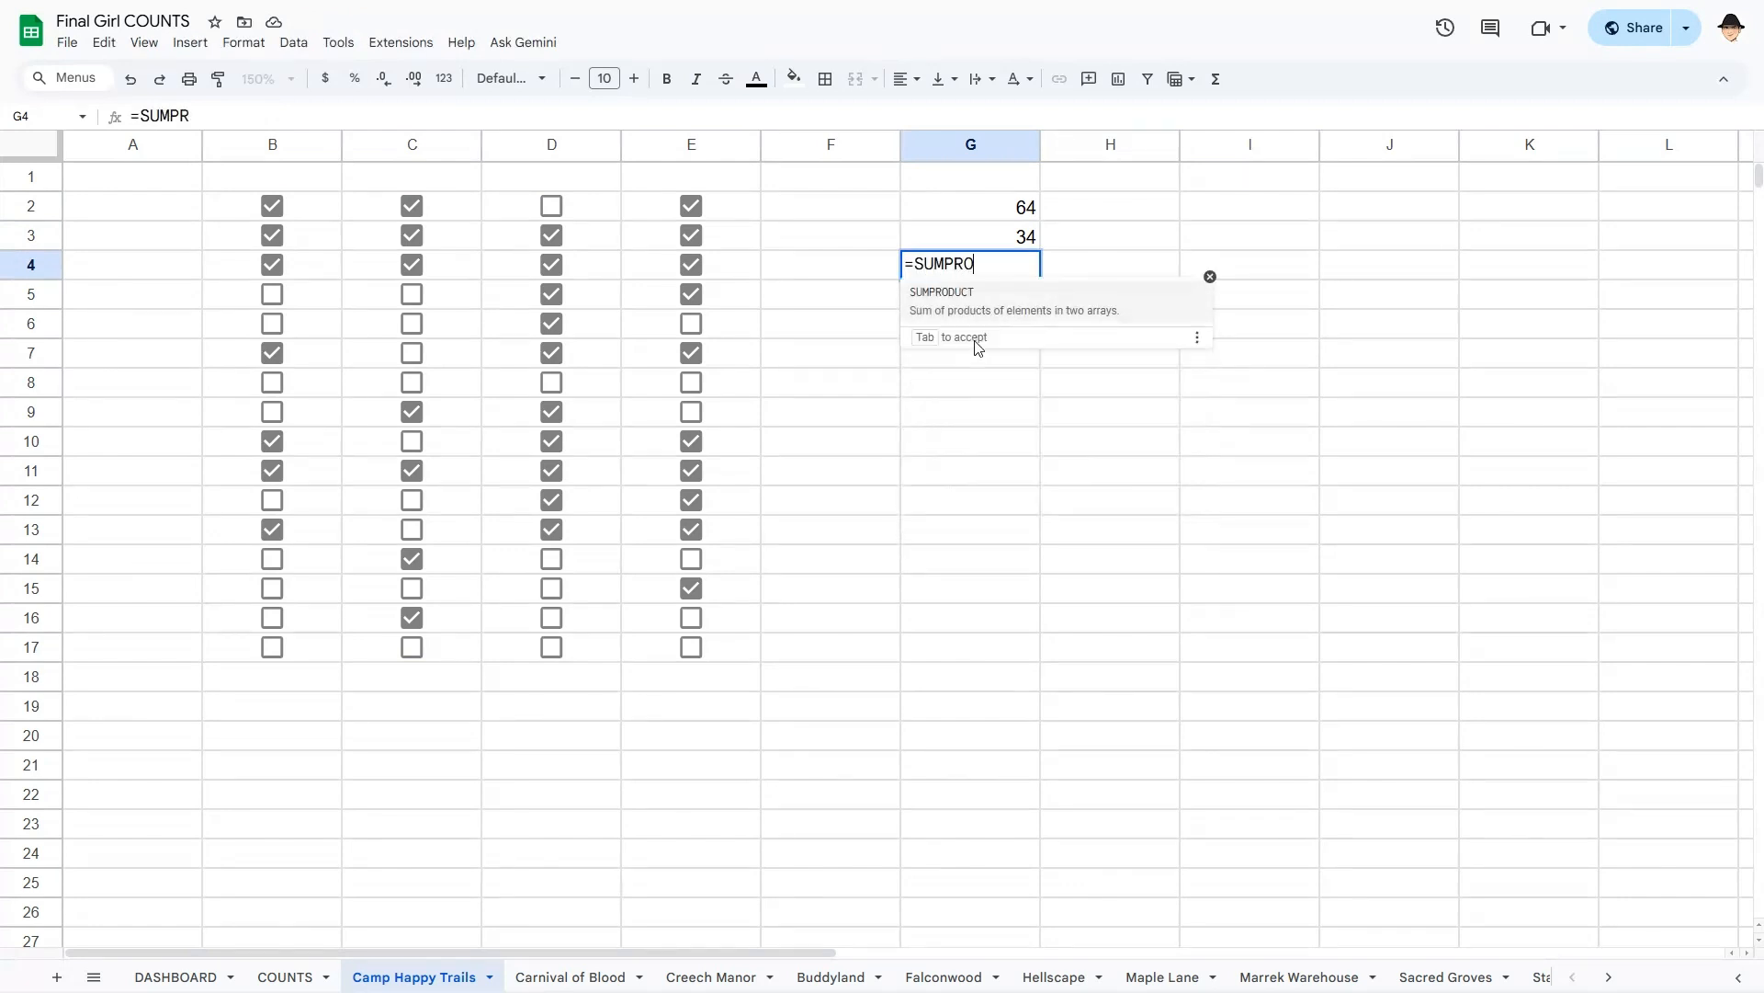
key("Tab")
key("Left")
key("Left")
key("Left")
key("Up")
key("Left")
key("Left")
key("Up")
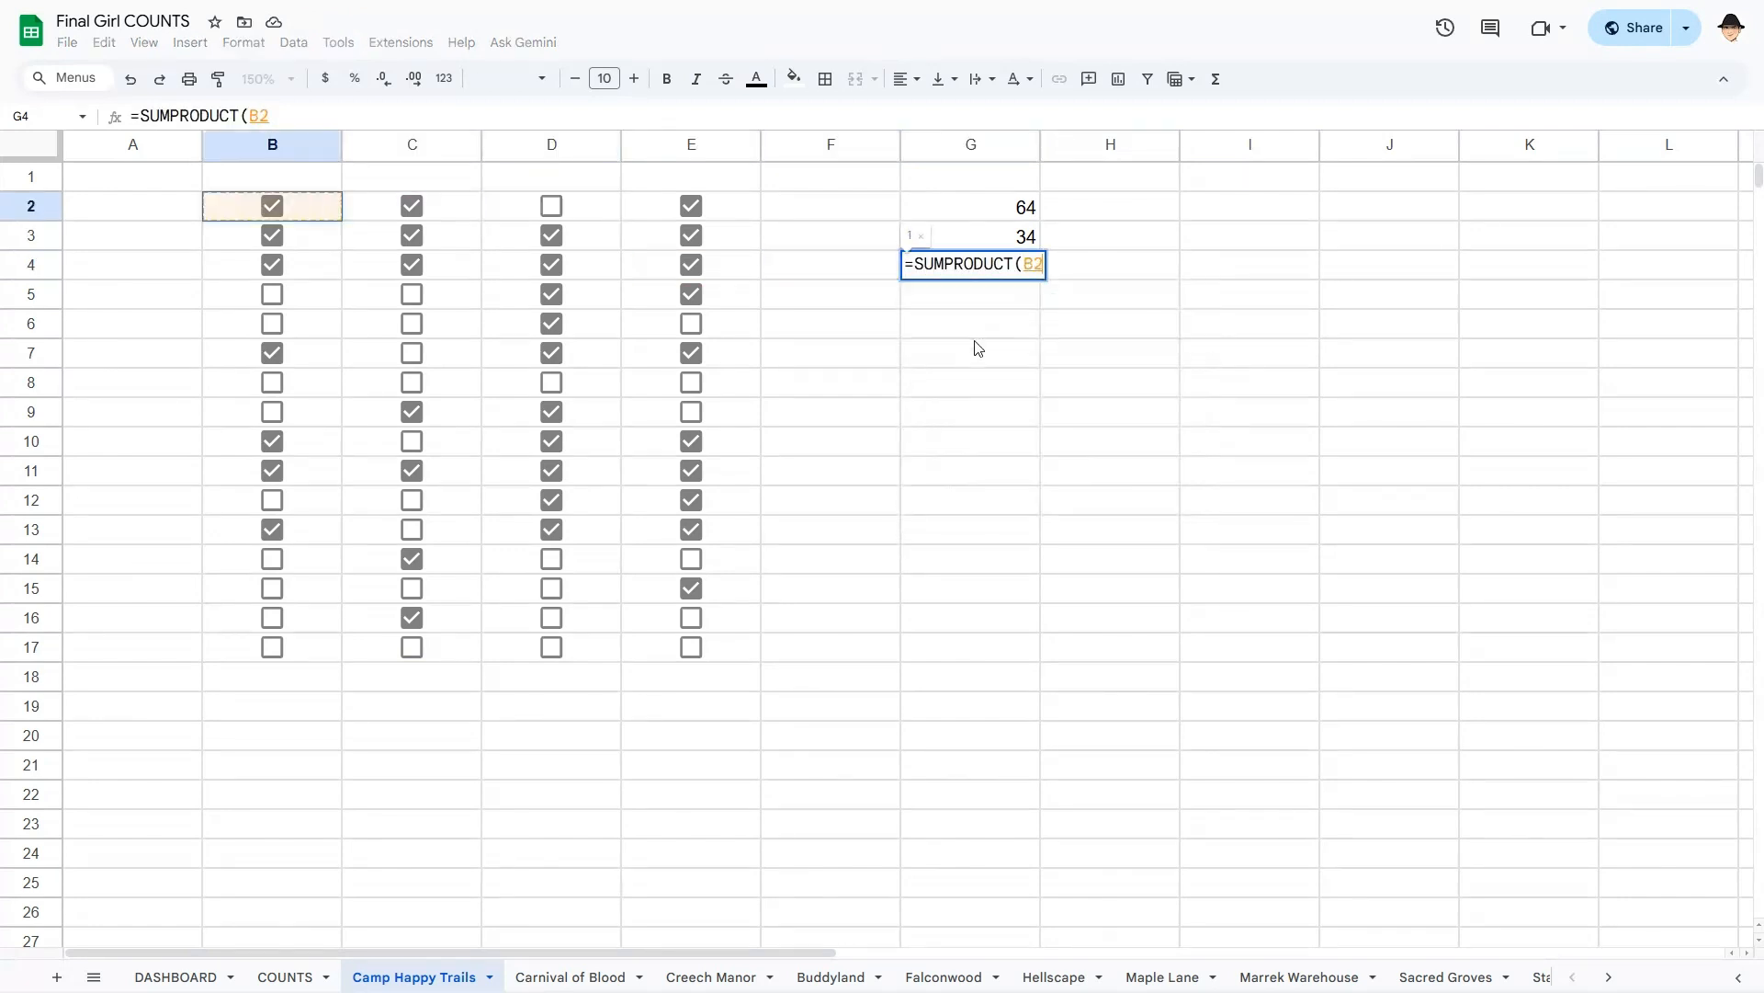
key("ctrl+shift+Down")
key("ctrl+shift+Right")
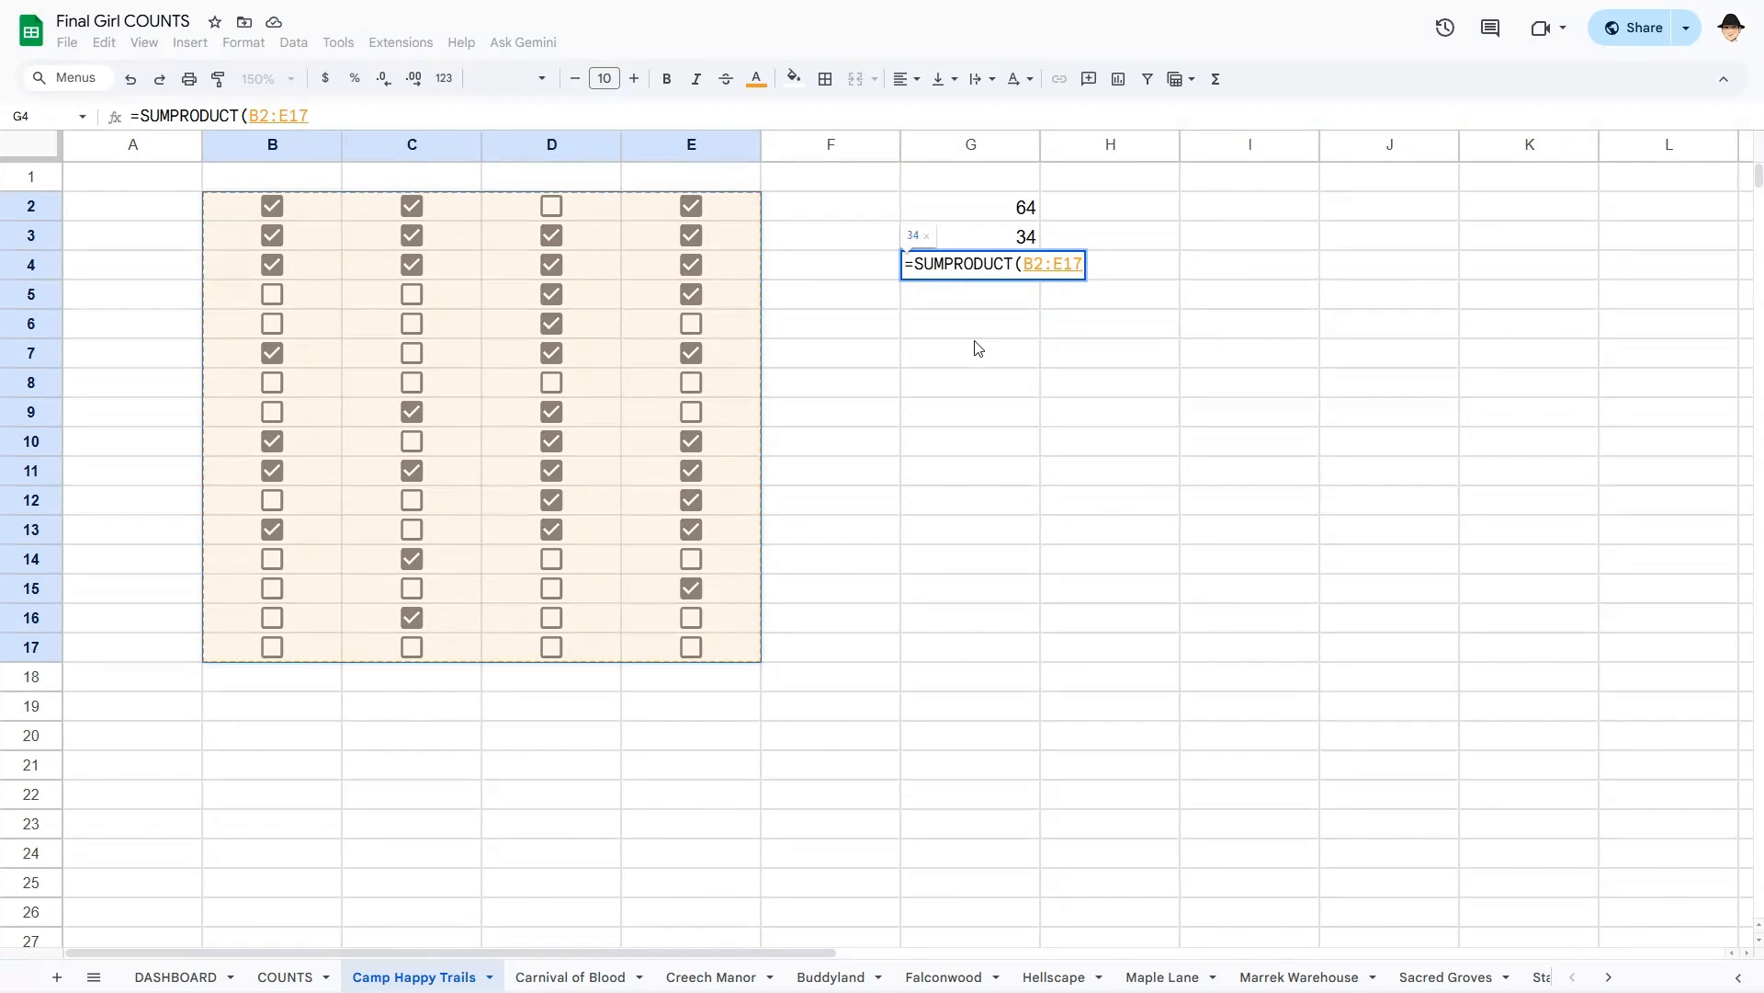
key("Return")
- Compare the 64 in G2 with the 34 in G4, then go to the COUNTS sheet
key("Up")
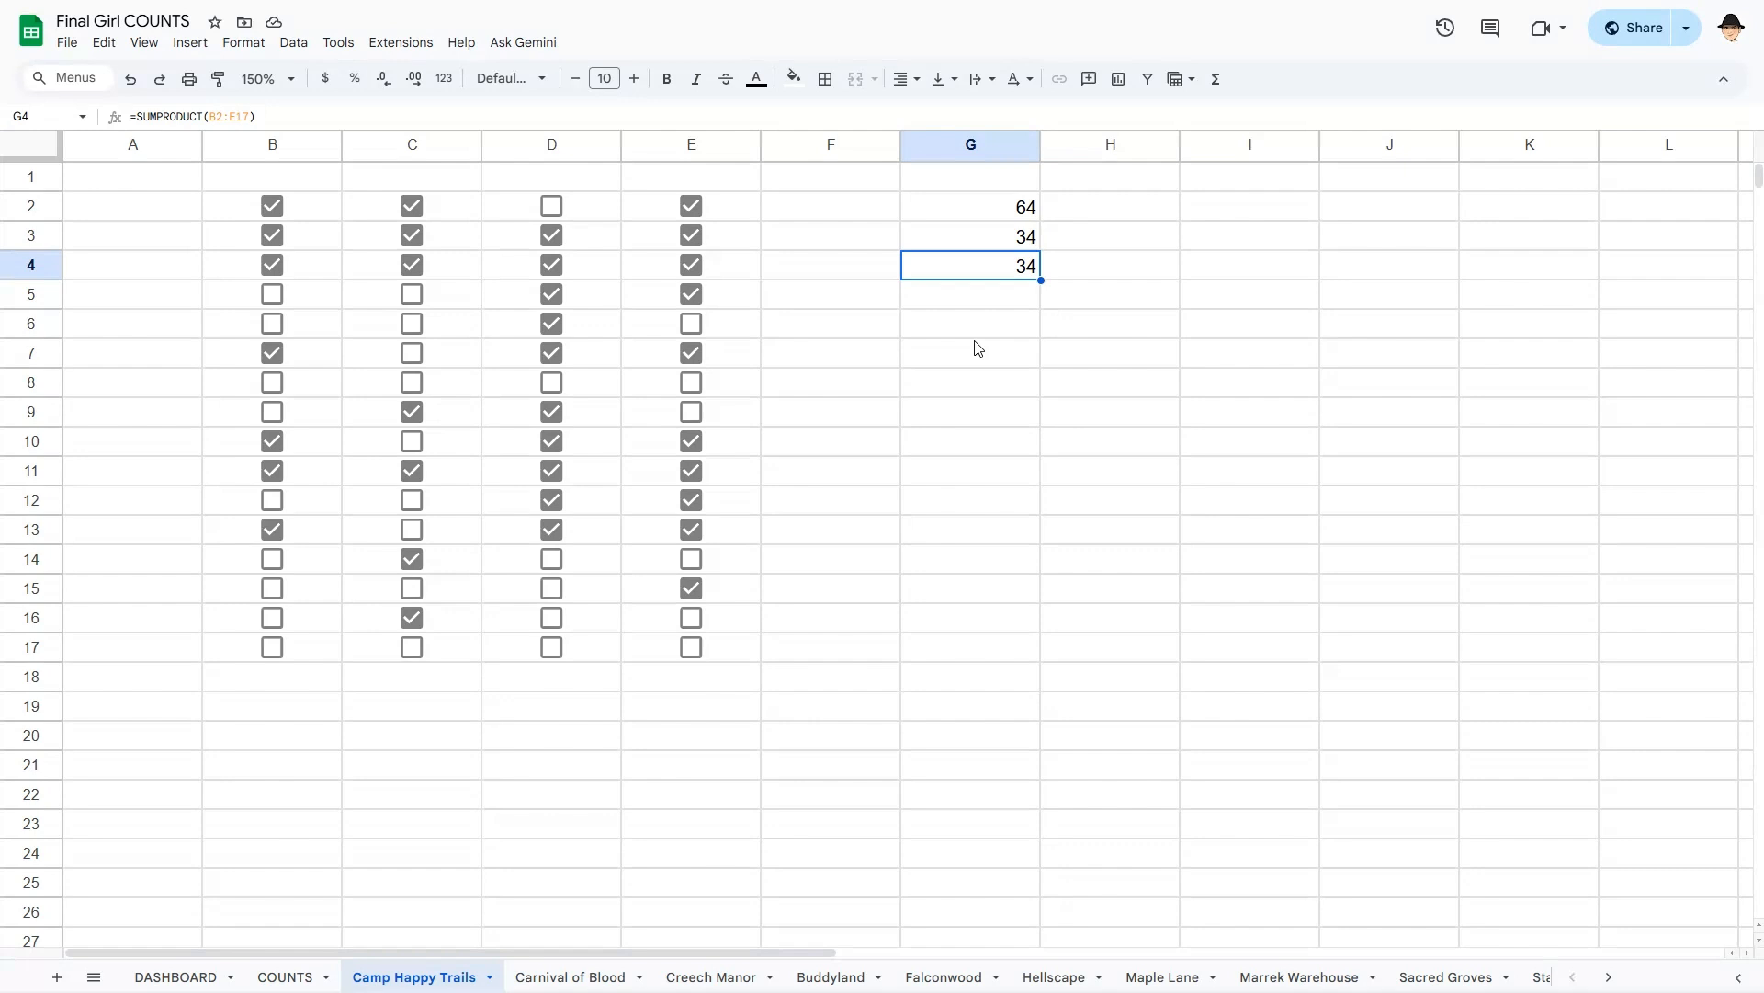
key("Up")
key("Up")
key("Down")
key("Down")
left_click(285, 975)
- In C2 enter =MAP(A2:A17,LAMBDA(tab,COUNTA(INDIRECT(tab&"!B2:E")))), spilling 64, 88, 76…
left_click(435, 214)
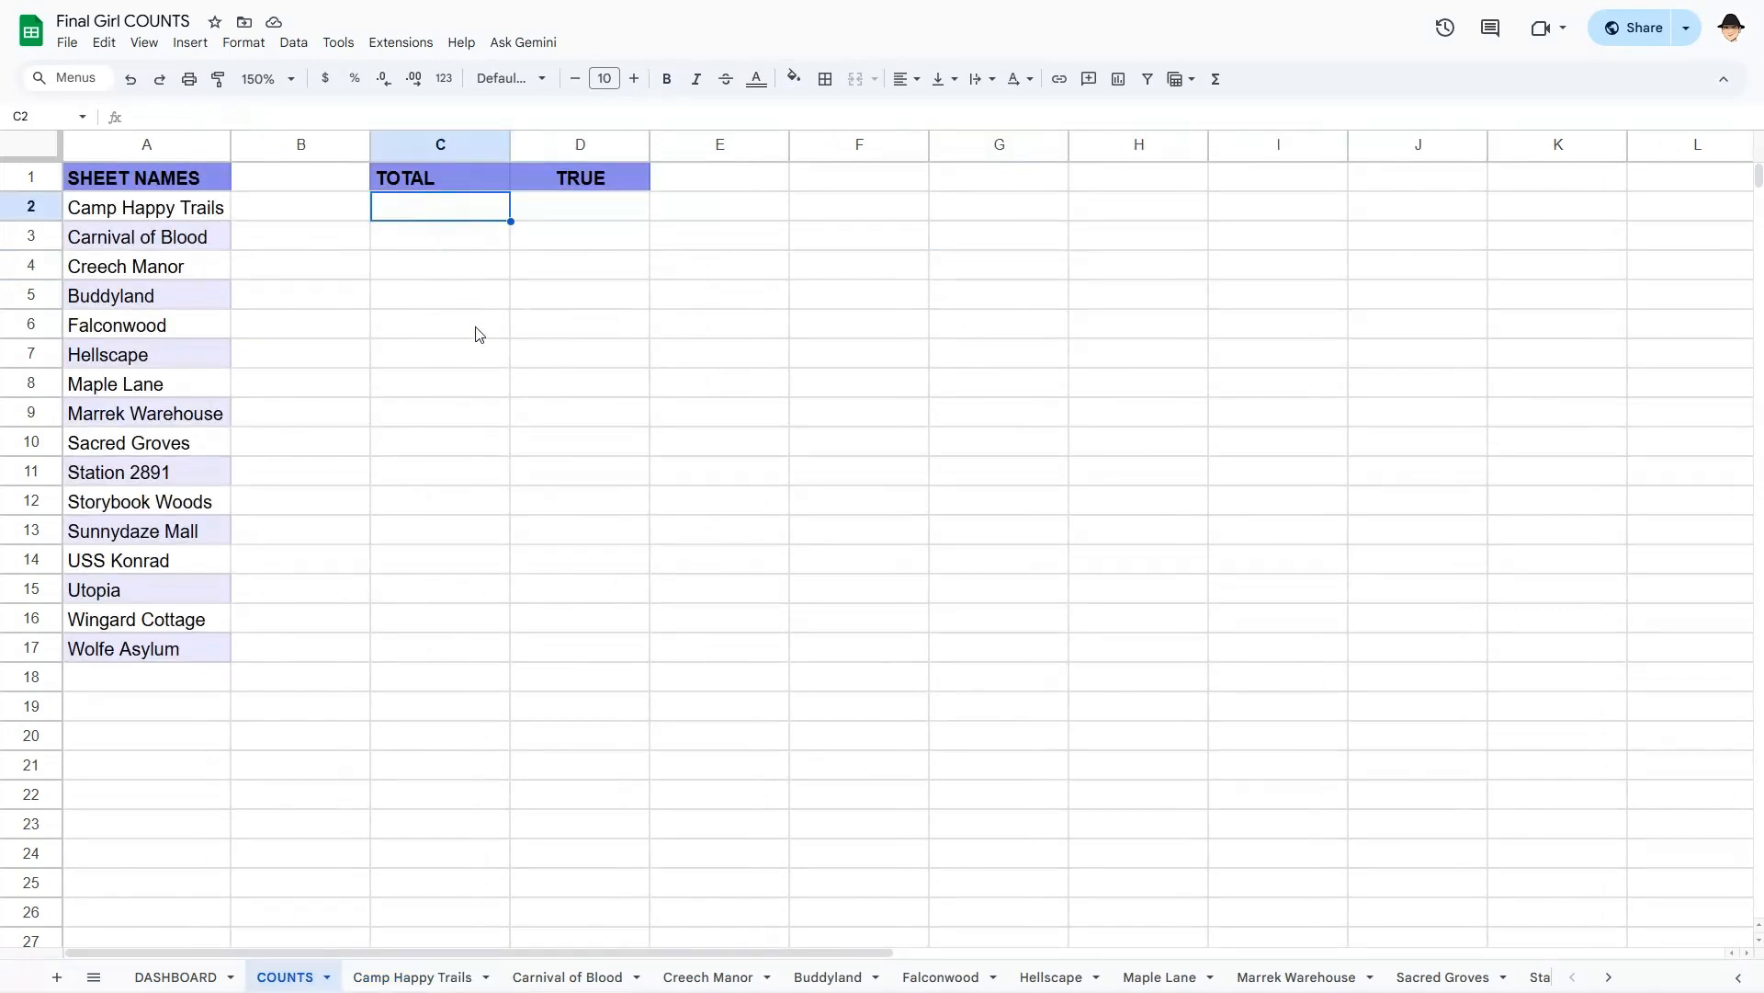
type("=MAP(")
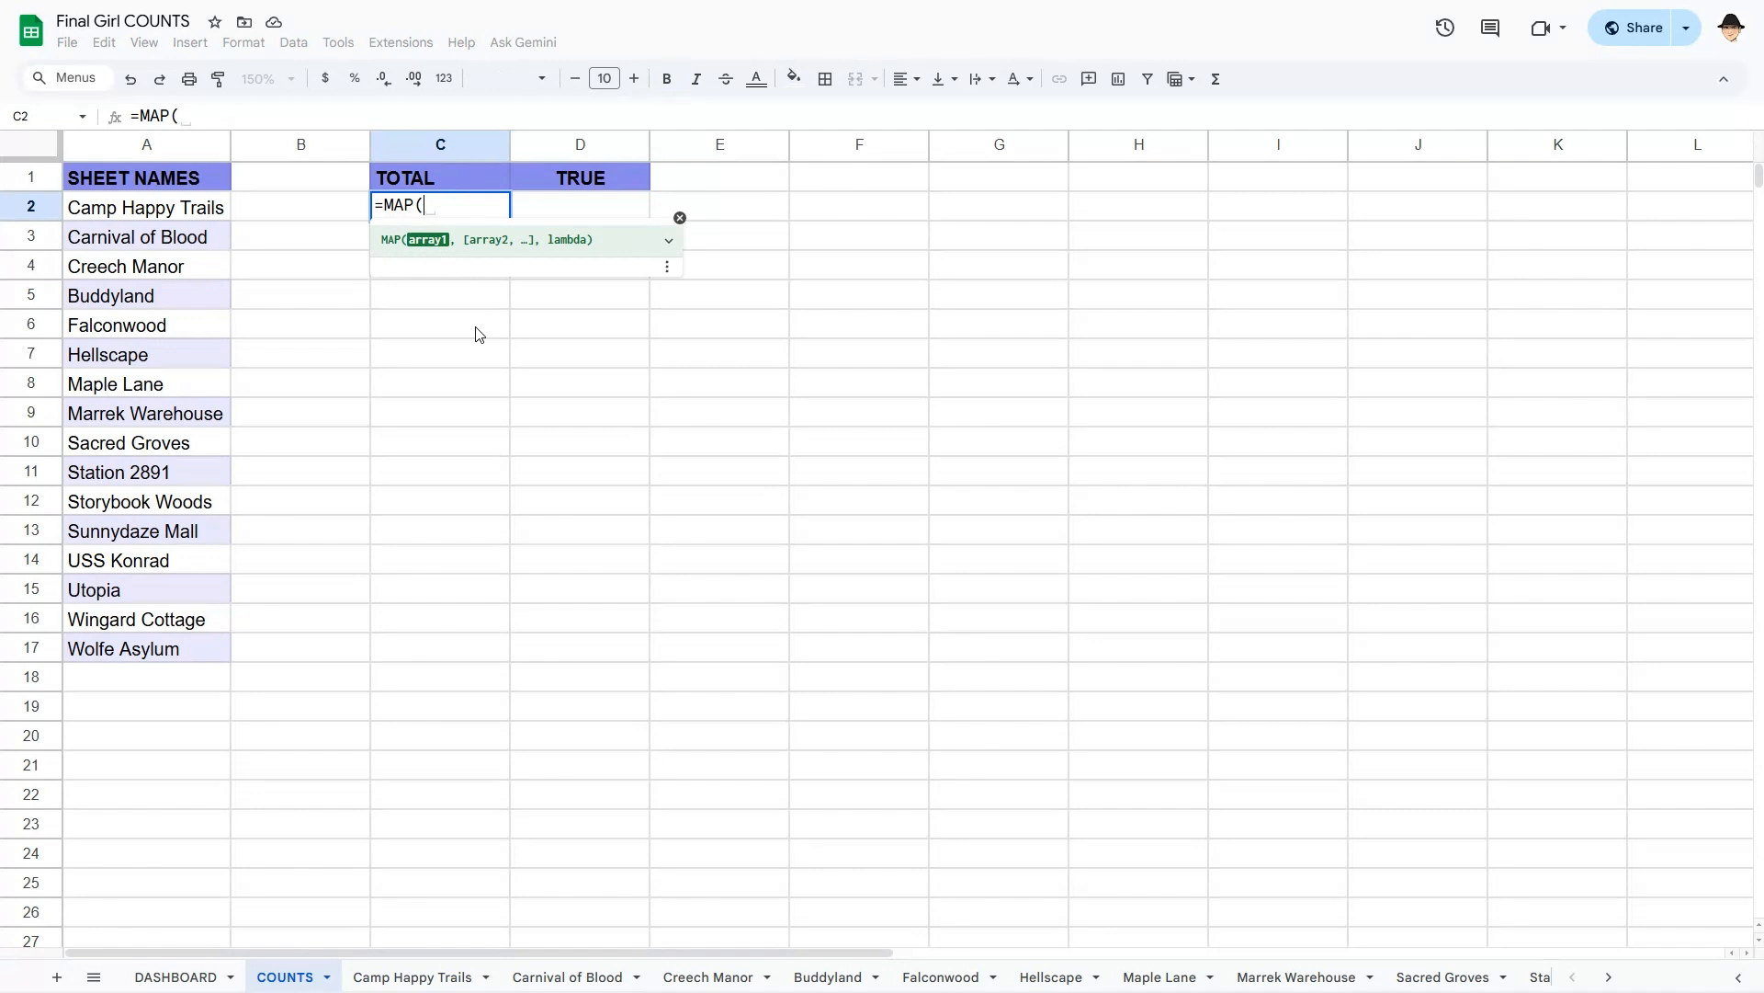
type("A2:A17,lam")
key("Tab")
type("tab")
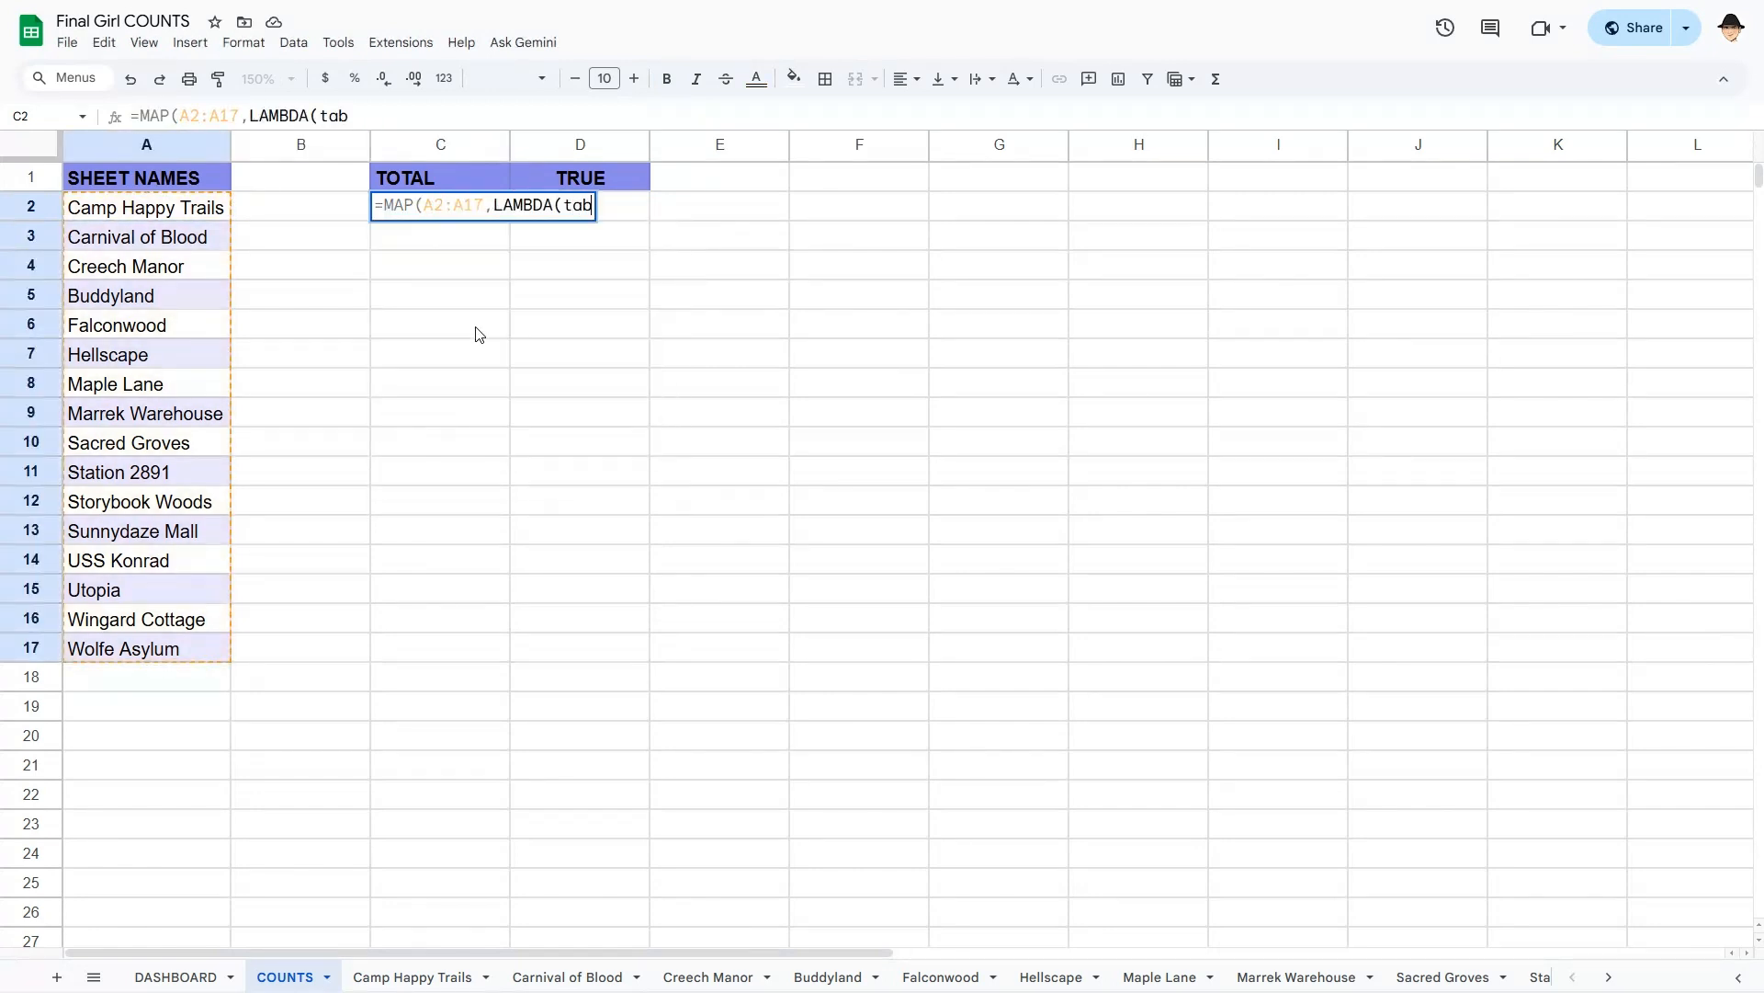
type(", ")
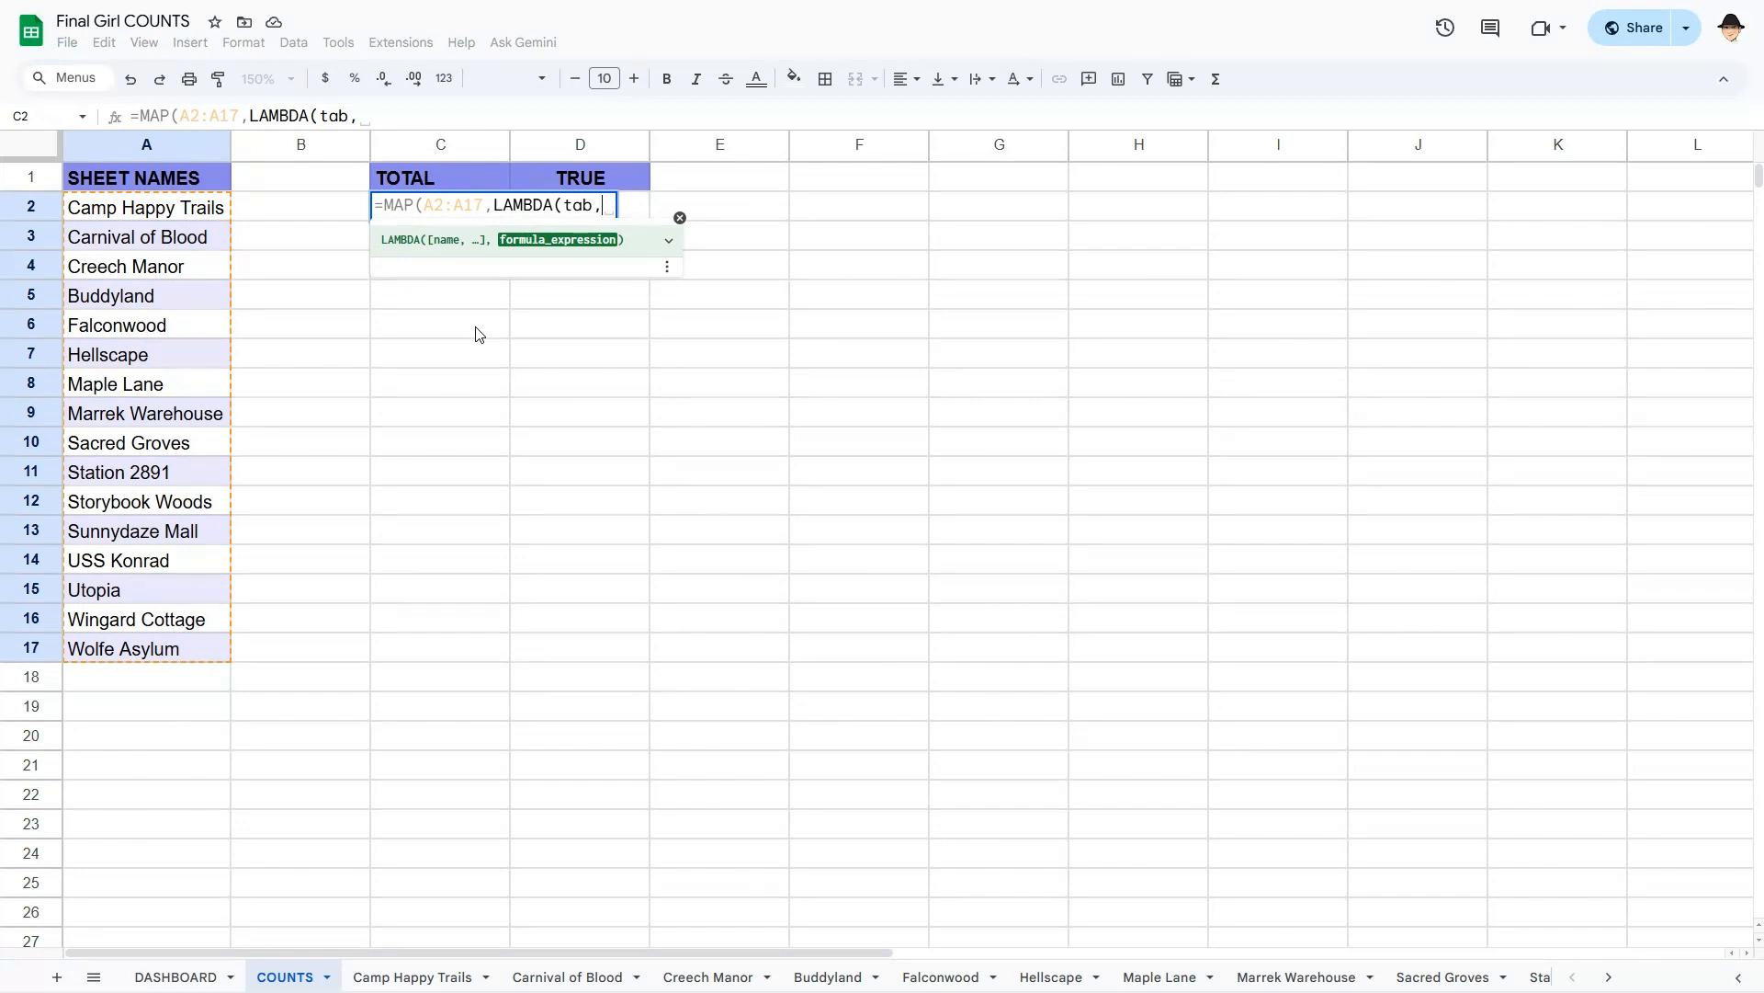
type("CO")
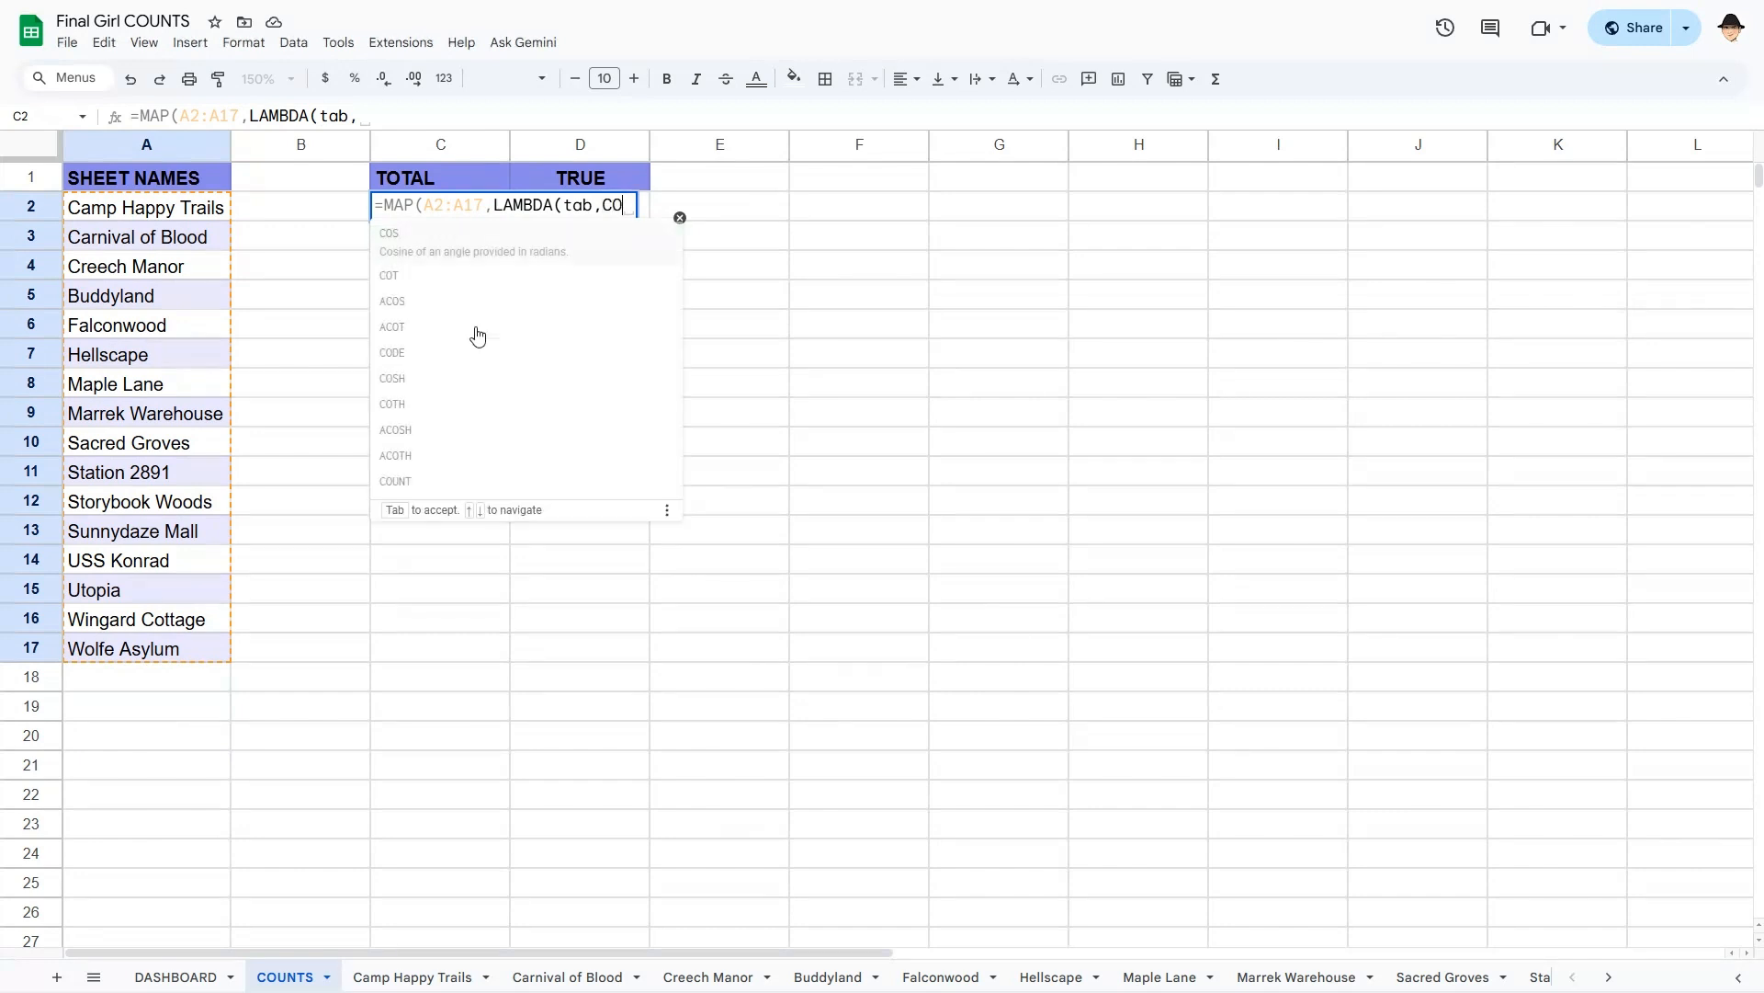
type("UNTA")
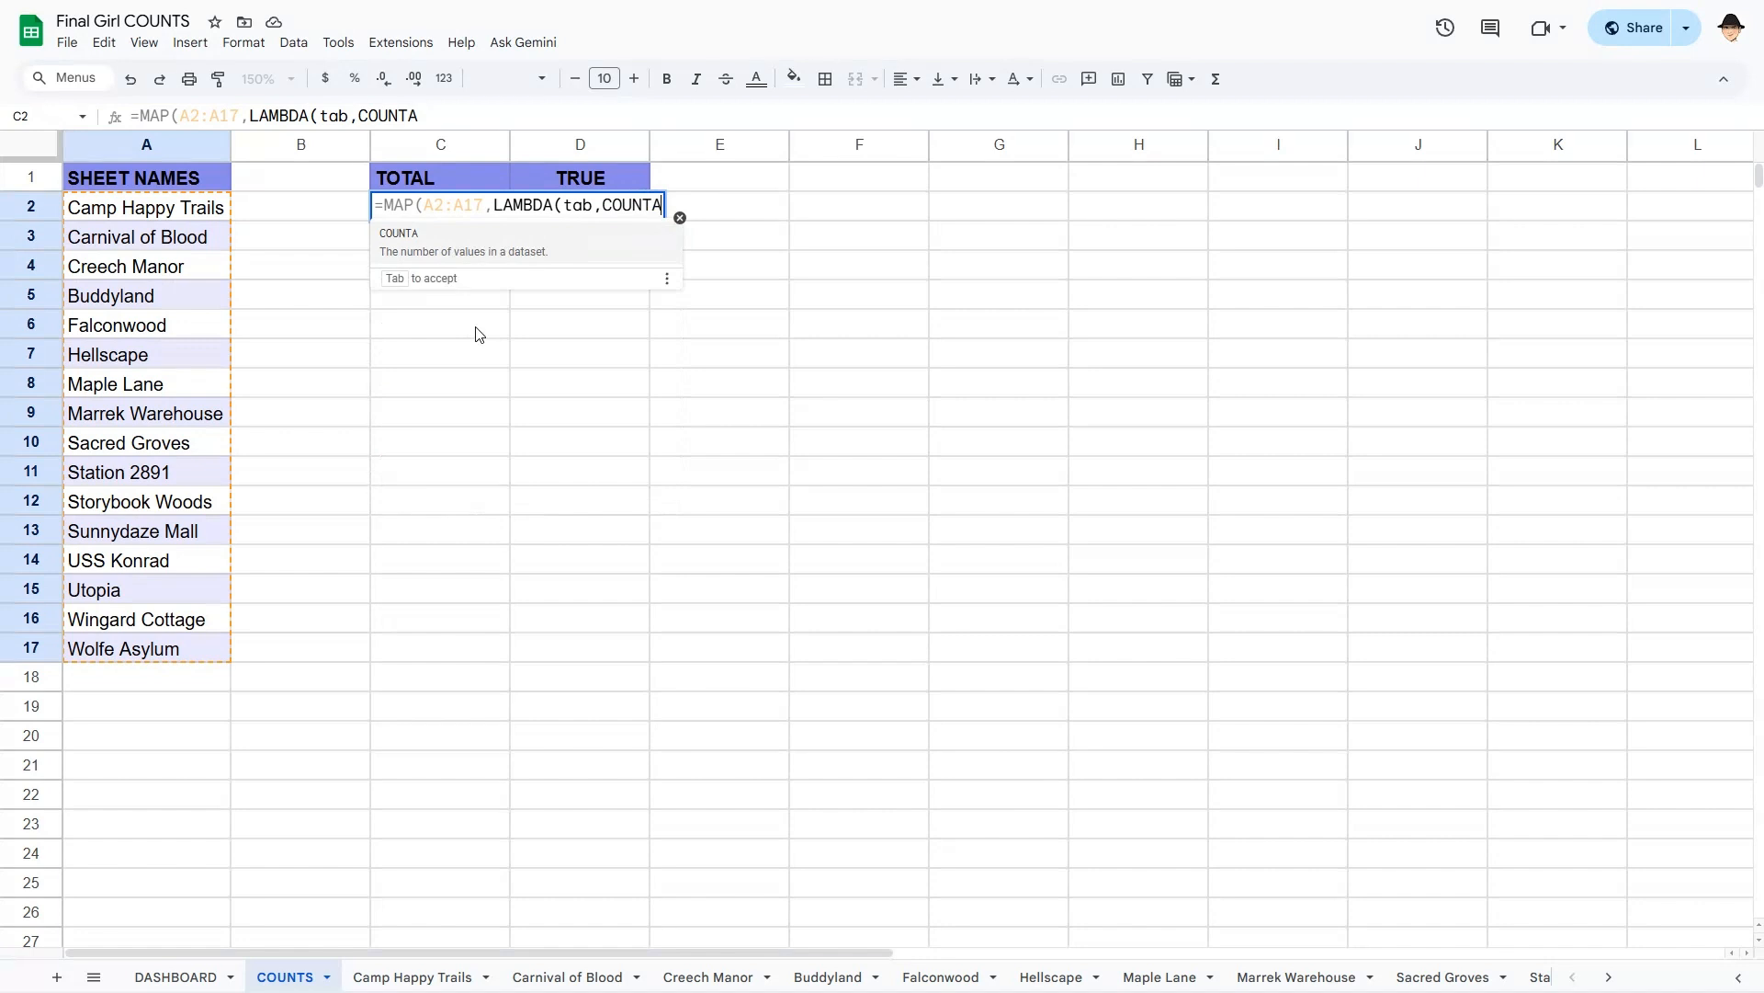
key("Tab")
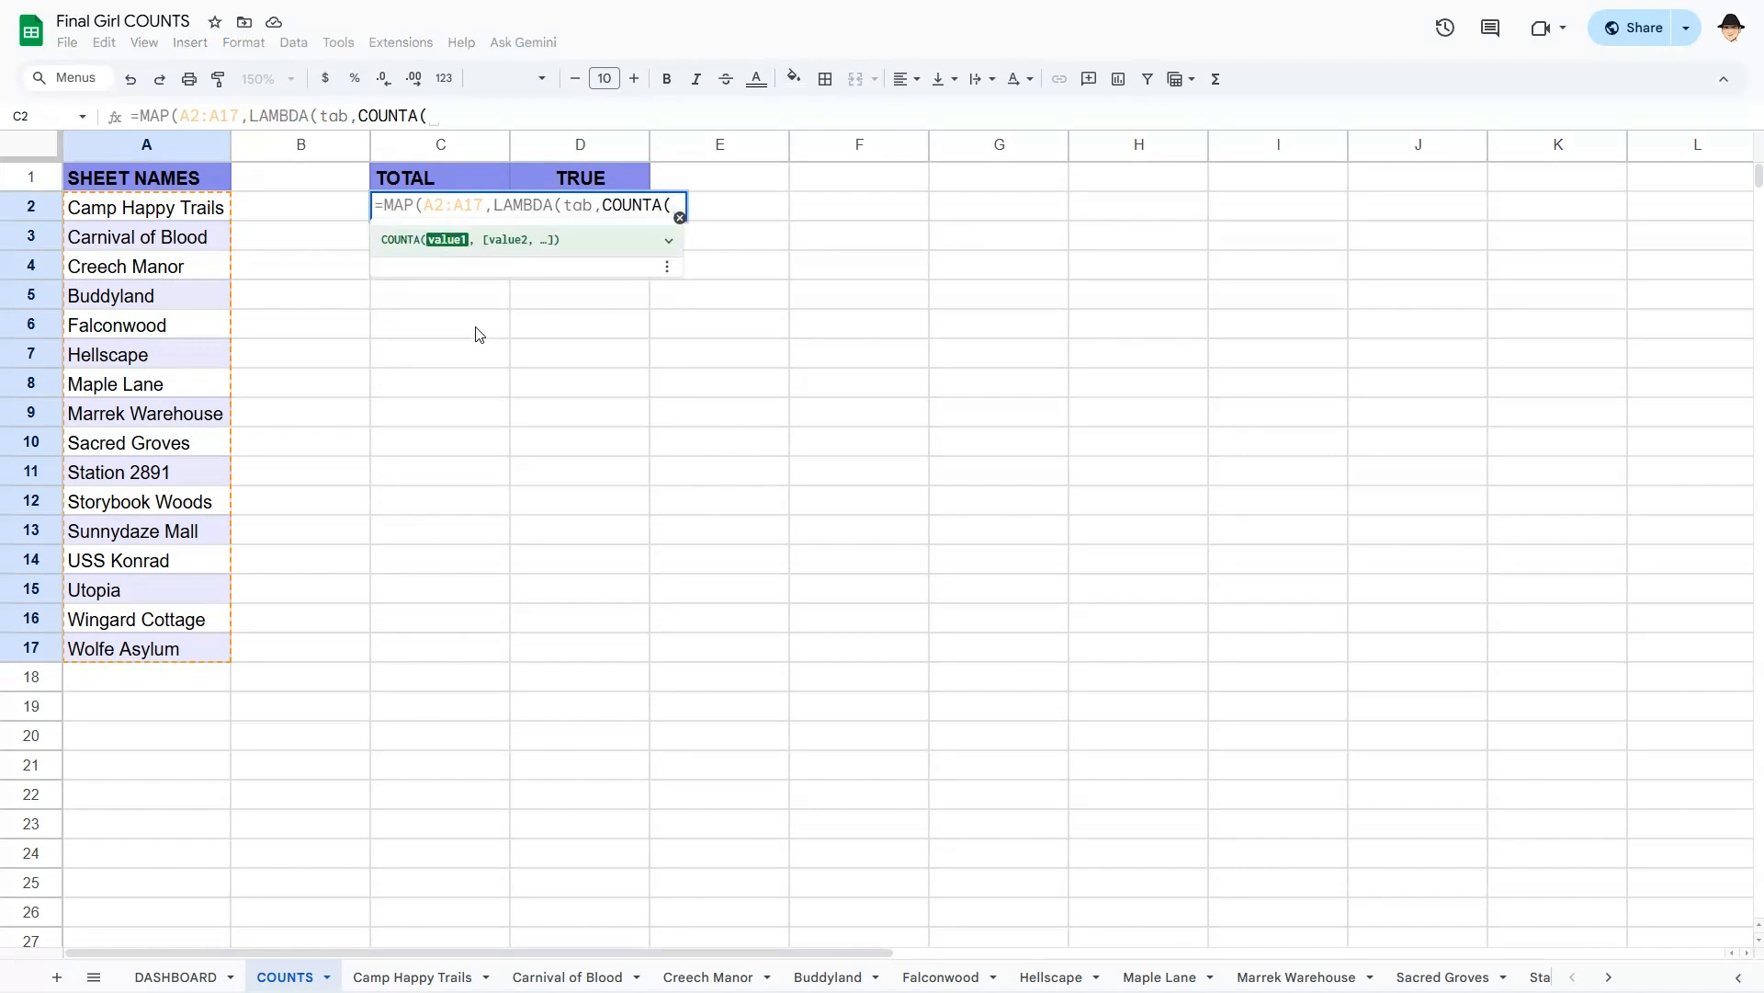
type("tab")
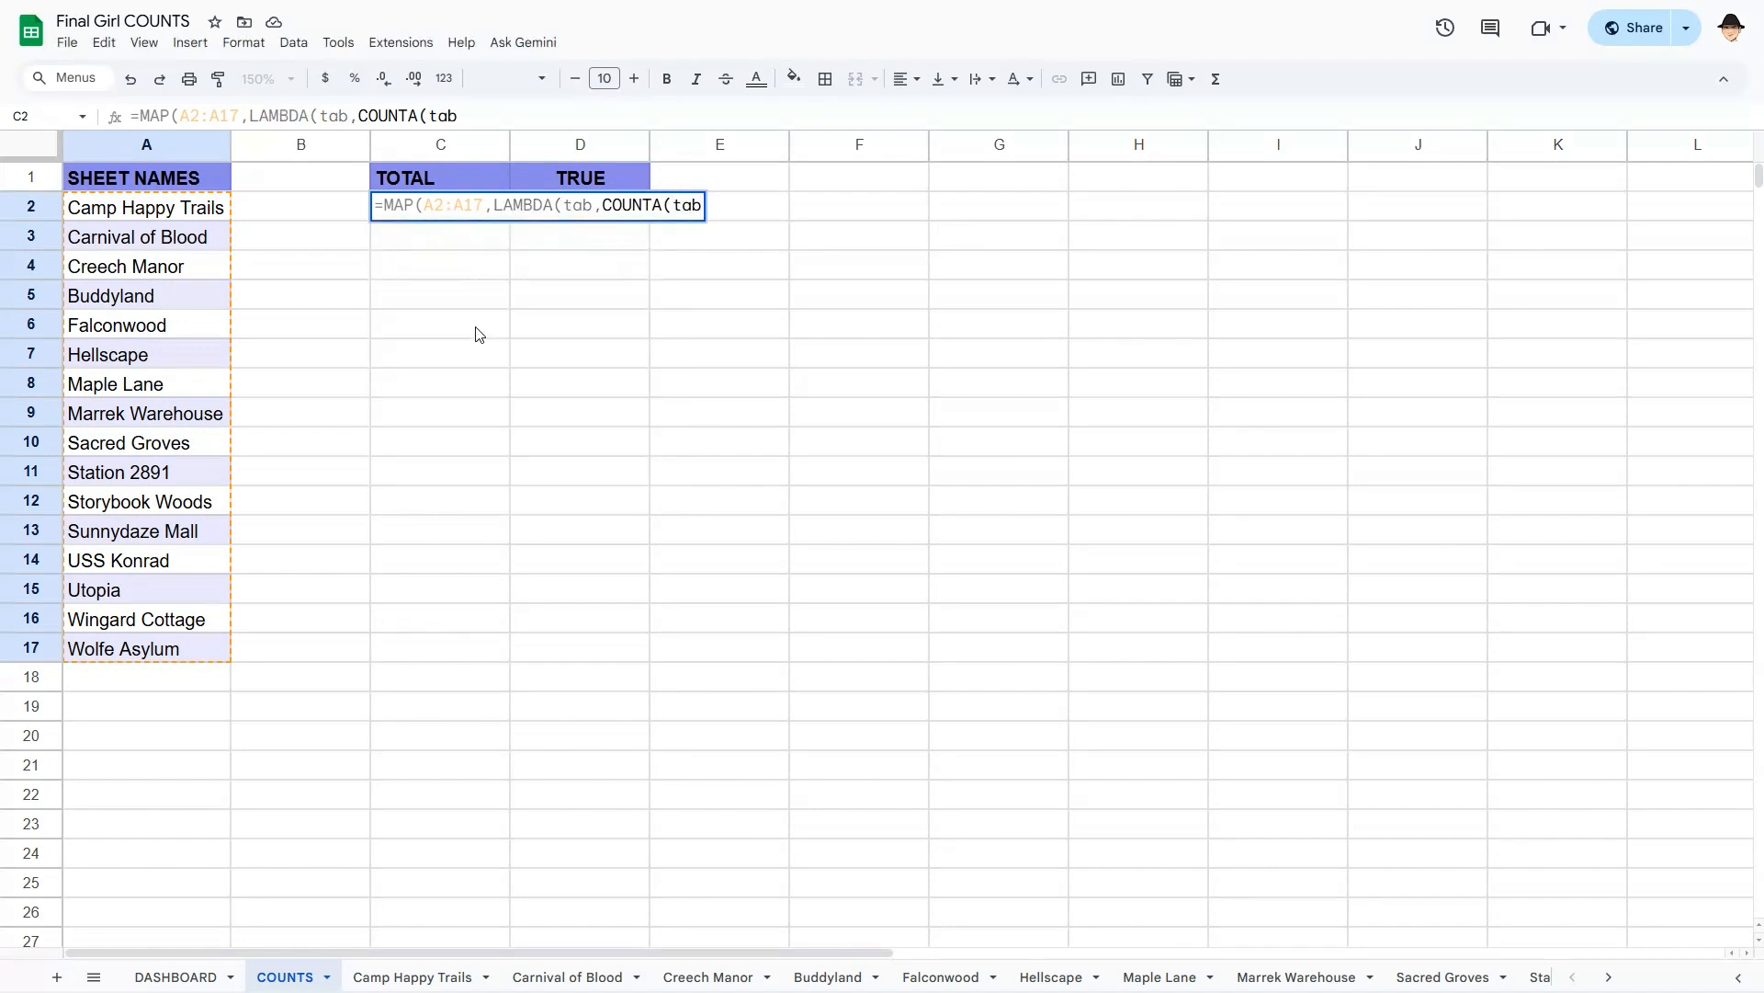
key("BackSpace")
key("BackSpace")
key("BackSpace")
type("INDIRE")
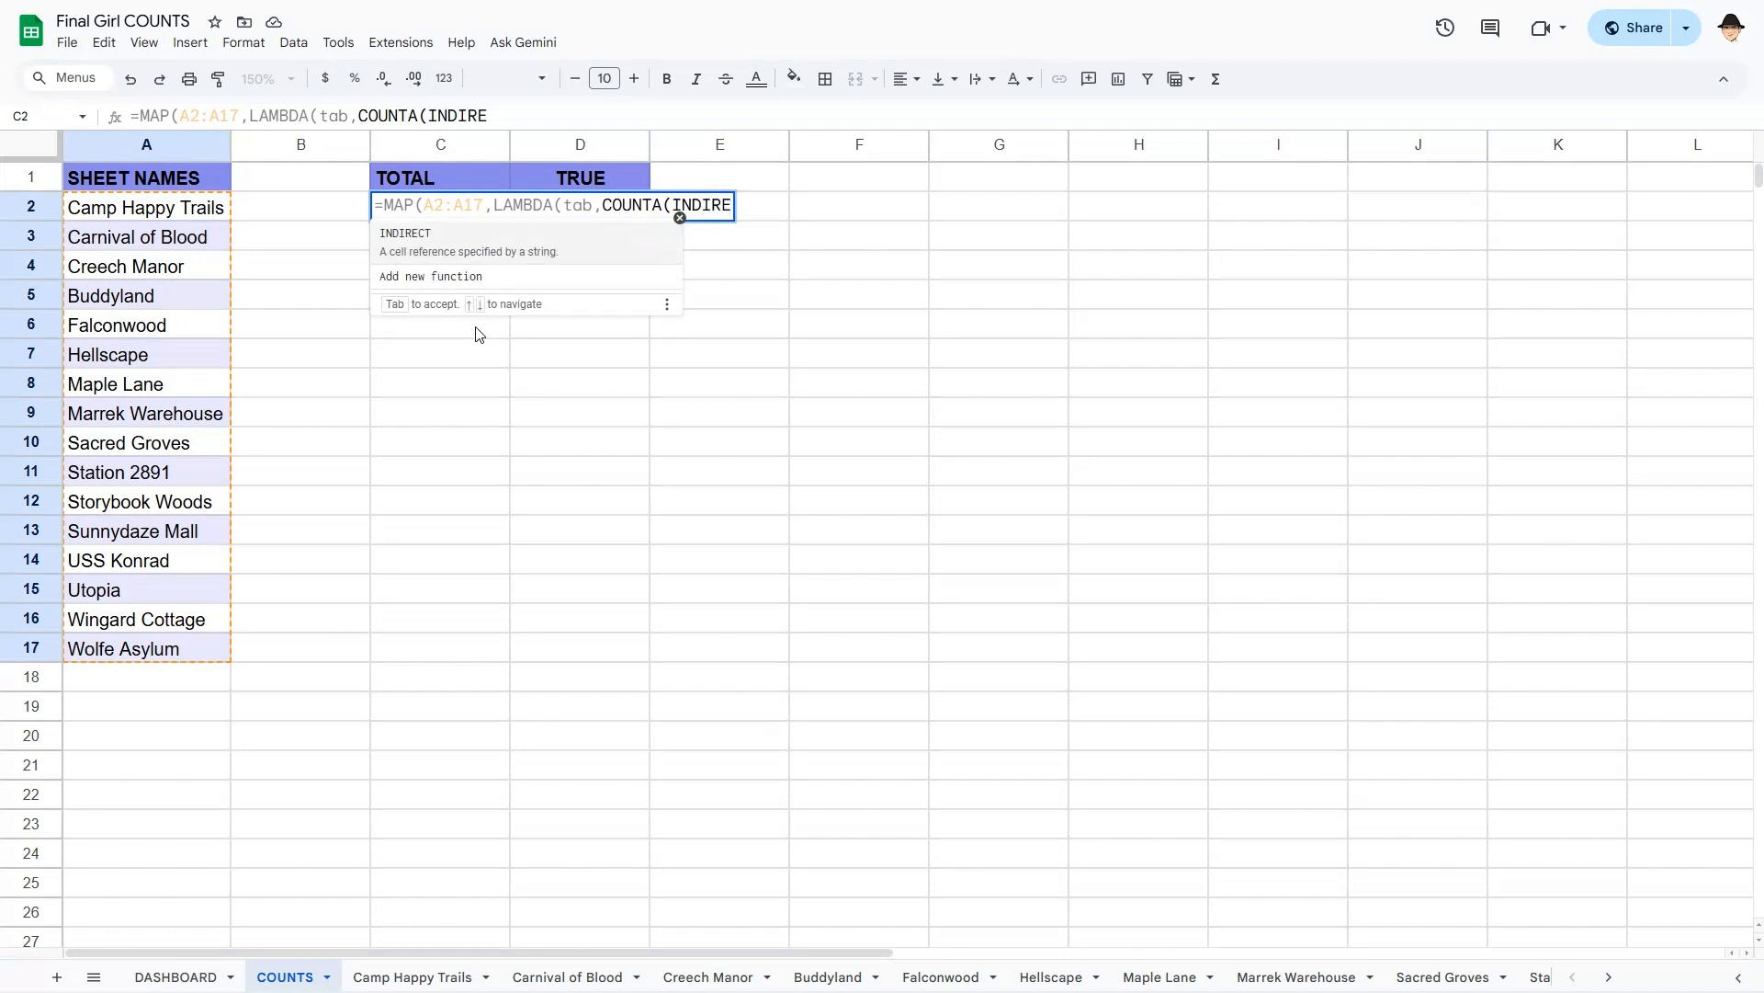
key("Tab")
type("t")
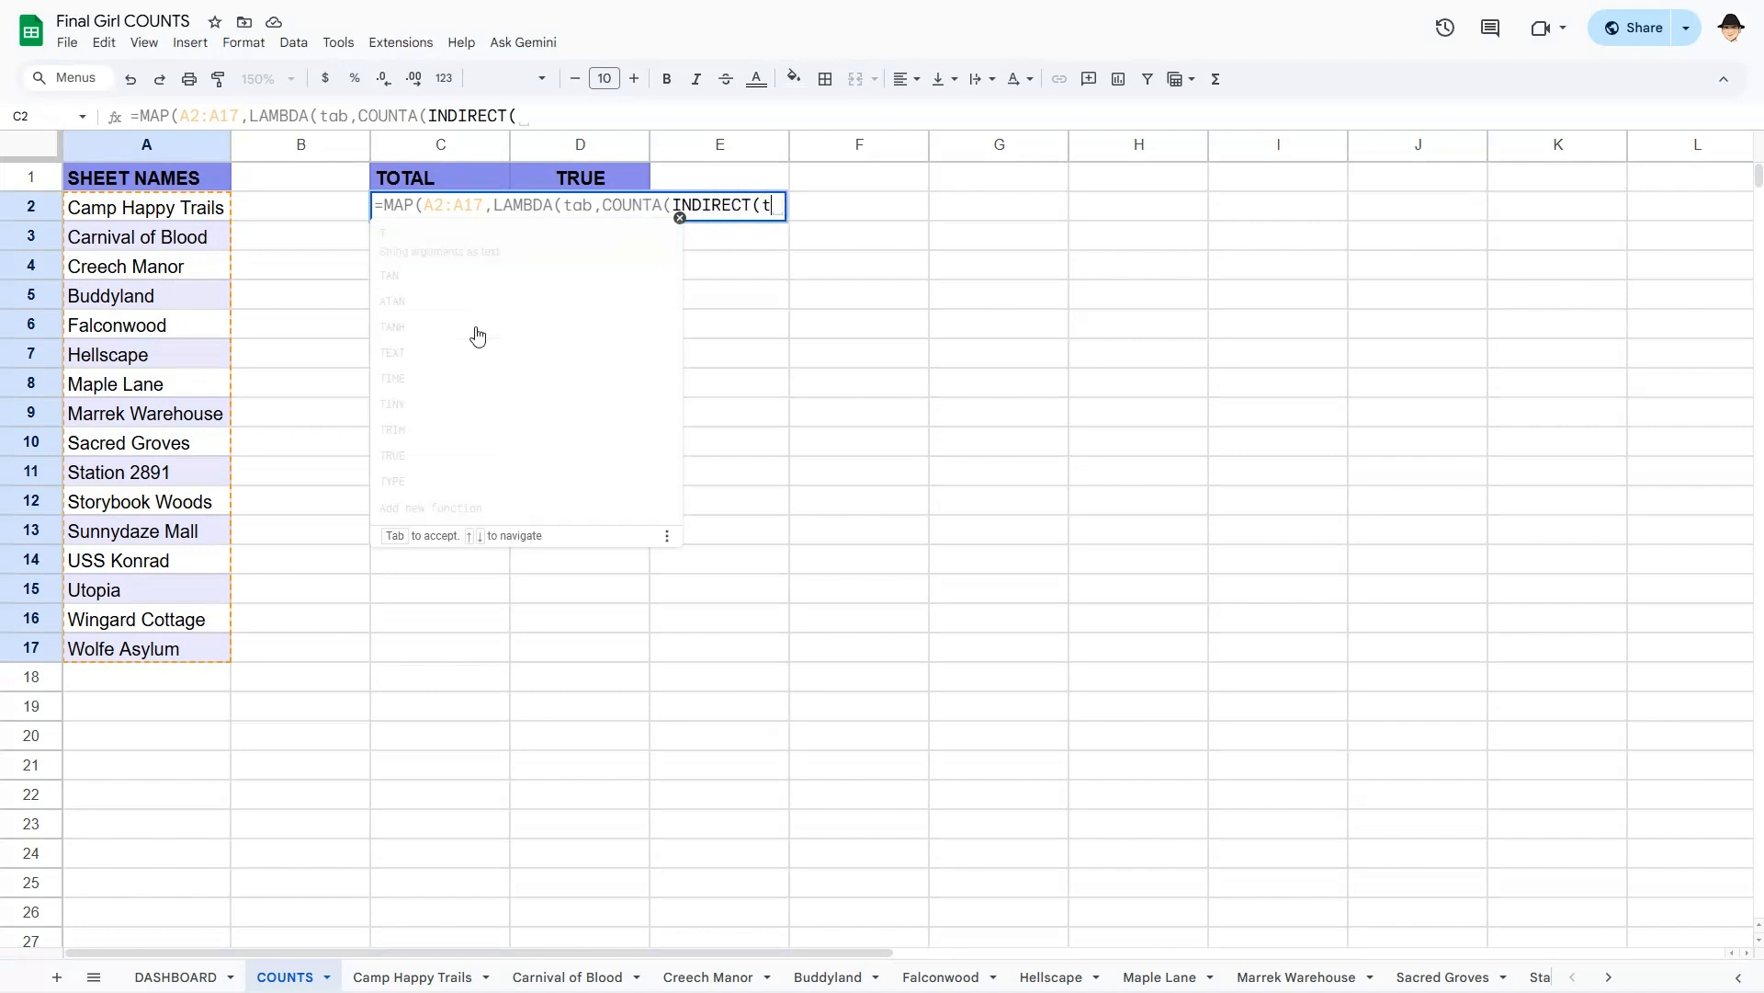
type("ab&\"!B2:")
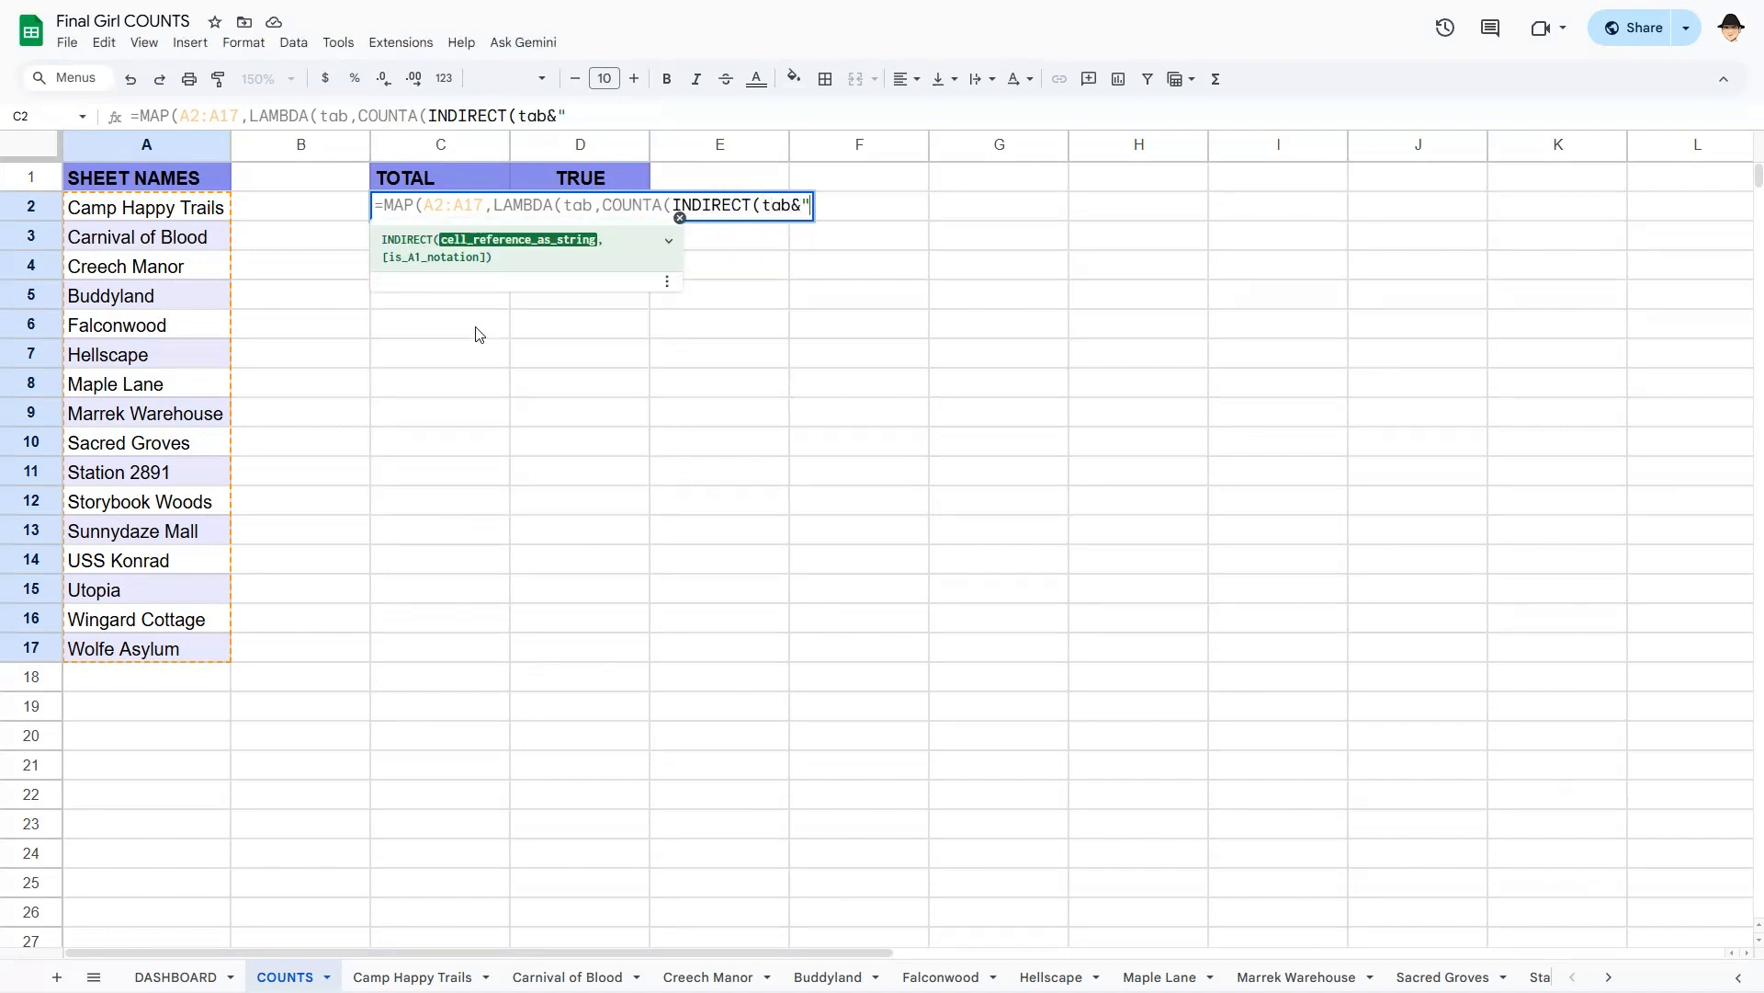
type("B")
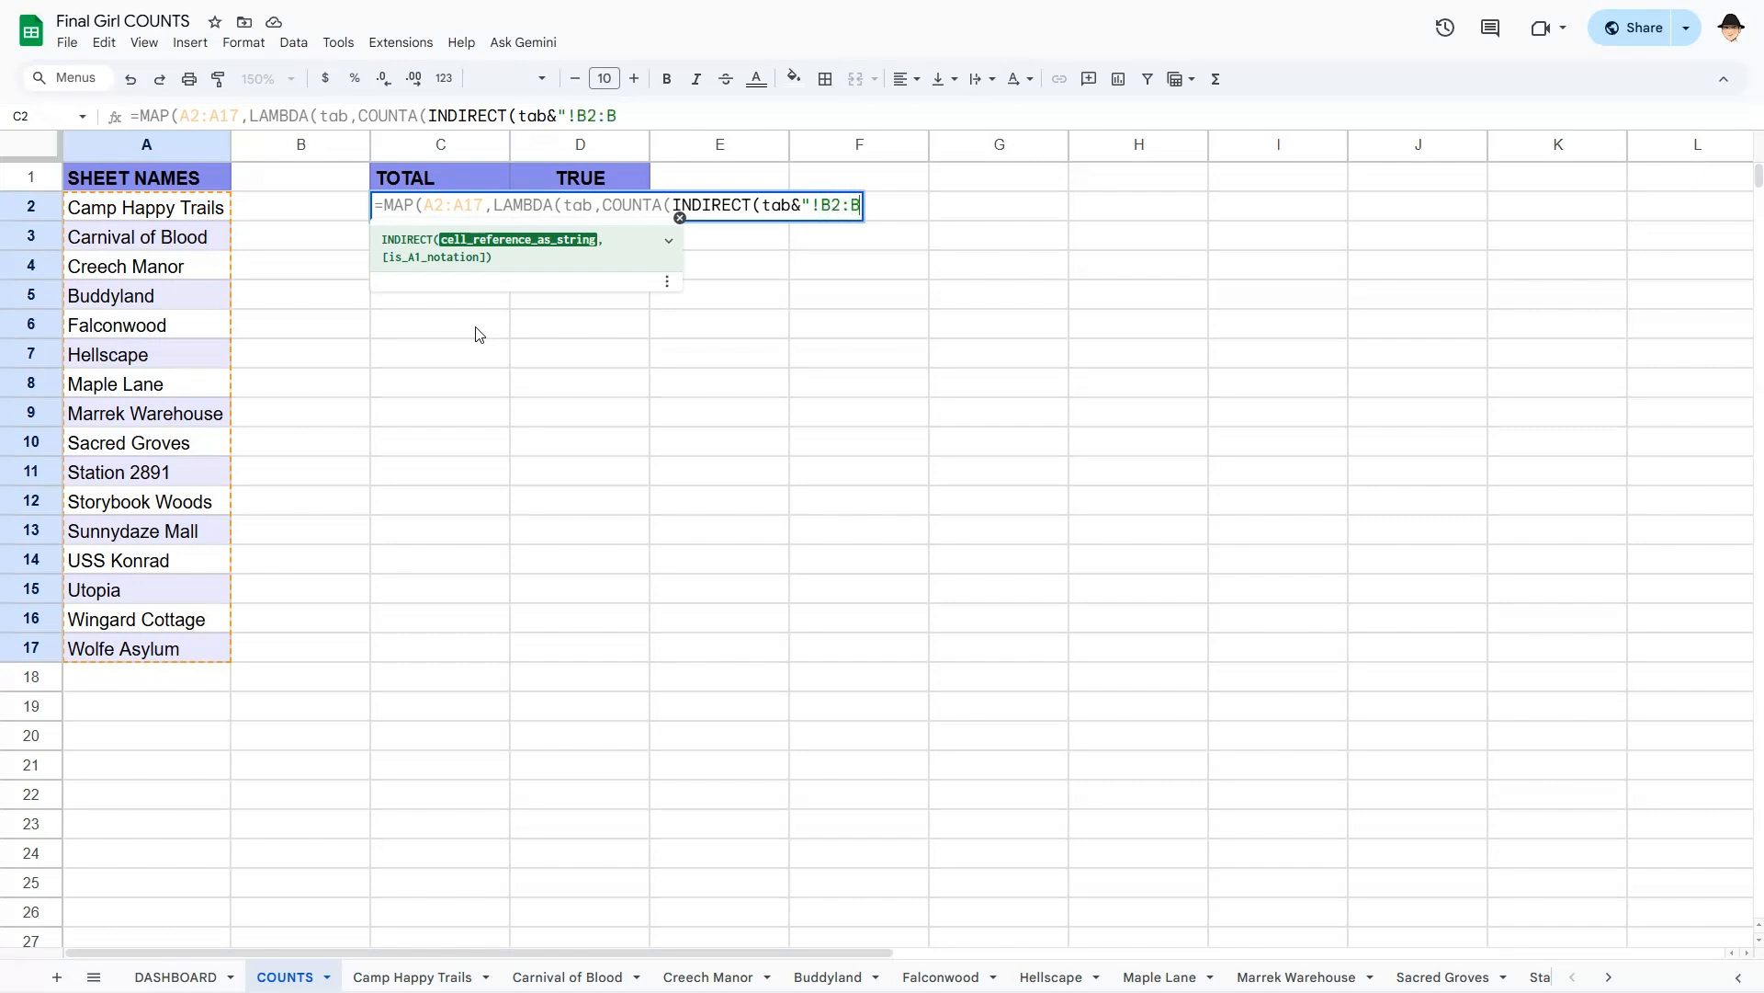
key("BackSpace")
type("E\")))")
key("Return")
- Reopen C2's formula with the cursor just after the equals sign
key("Up")
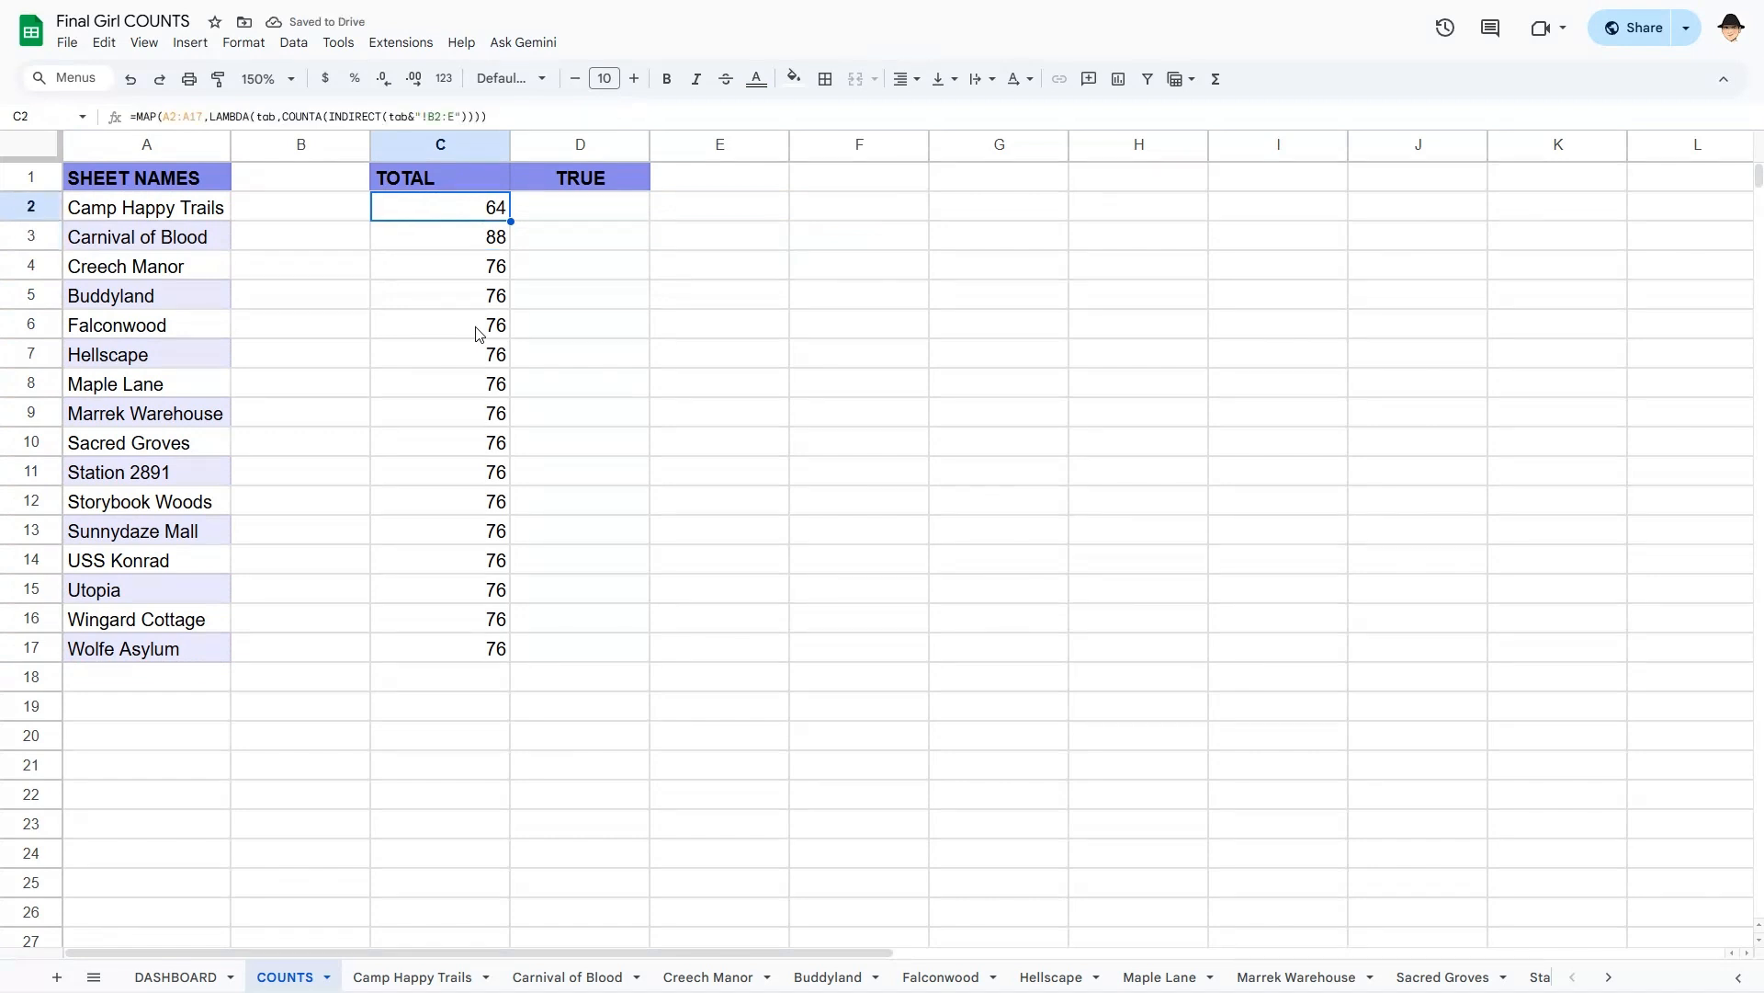
key("Return")
key("Home")
key("Right")
- Wrap C2's MAP formula in SUM so TOTAL shows 1216
type("SUM(")
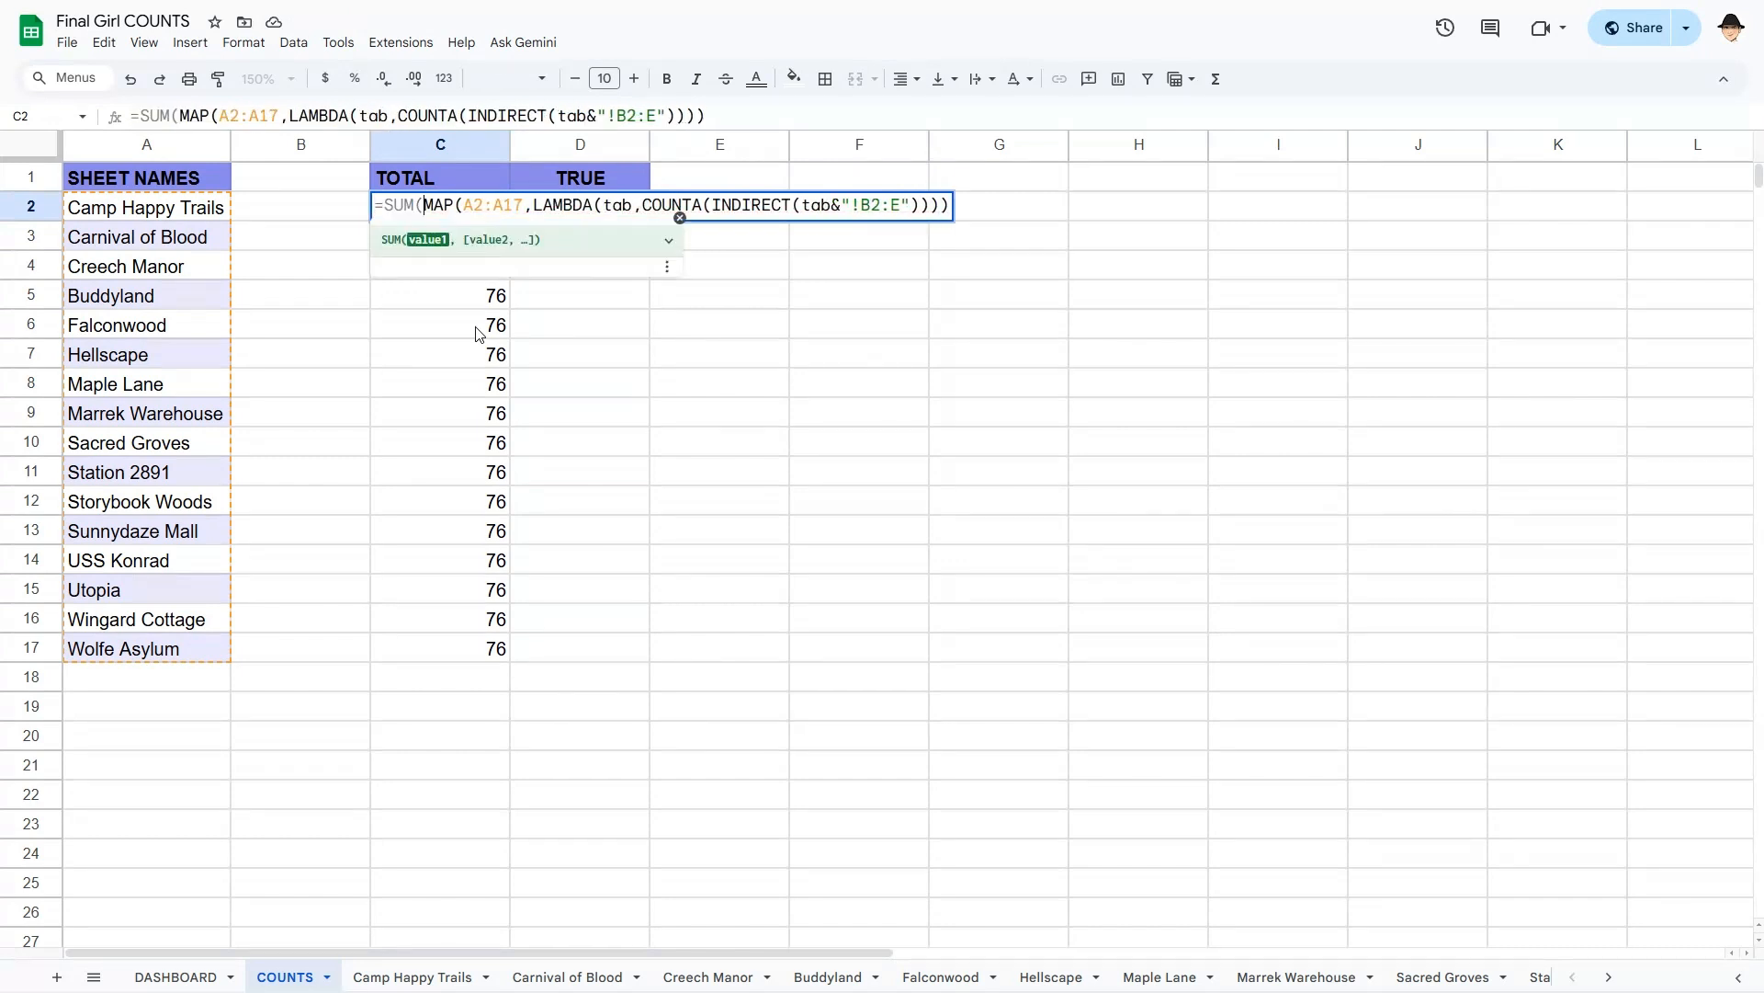
key("Return")
key("Up")
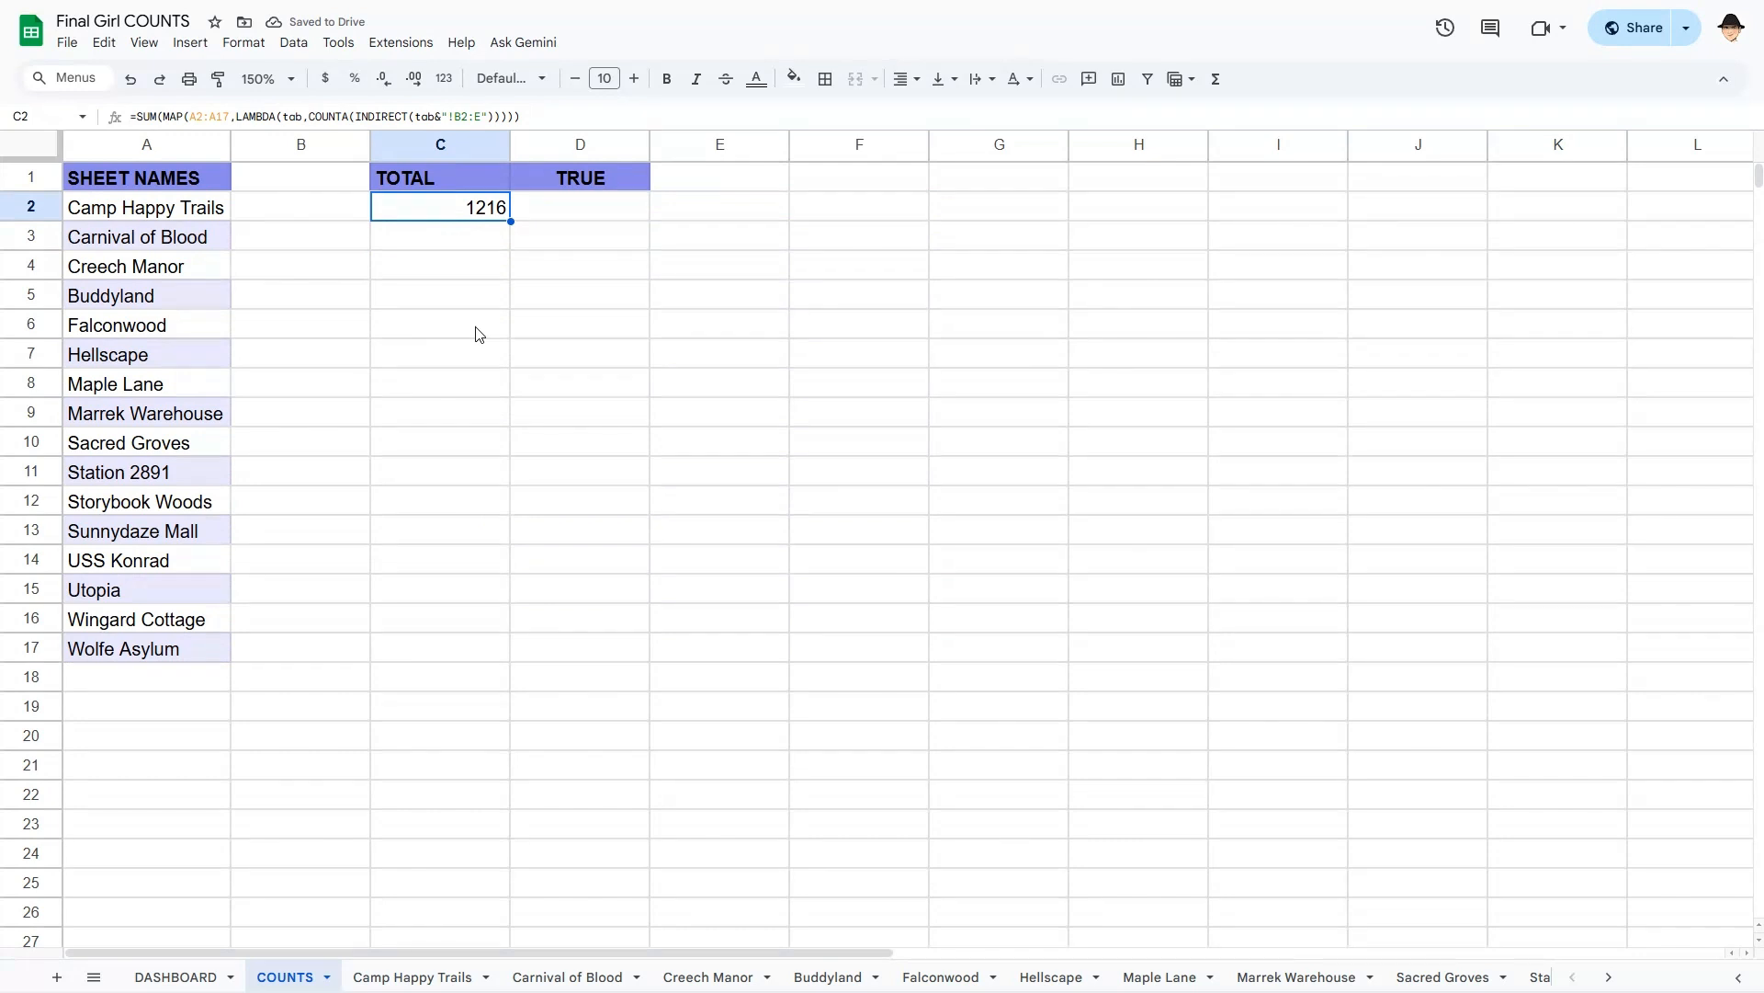
- Copy C2's SUM(MAP…) formula text and paste it into D2 under TRUE
key("Return")
key("ctrl+a")
key("ctrl+x")
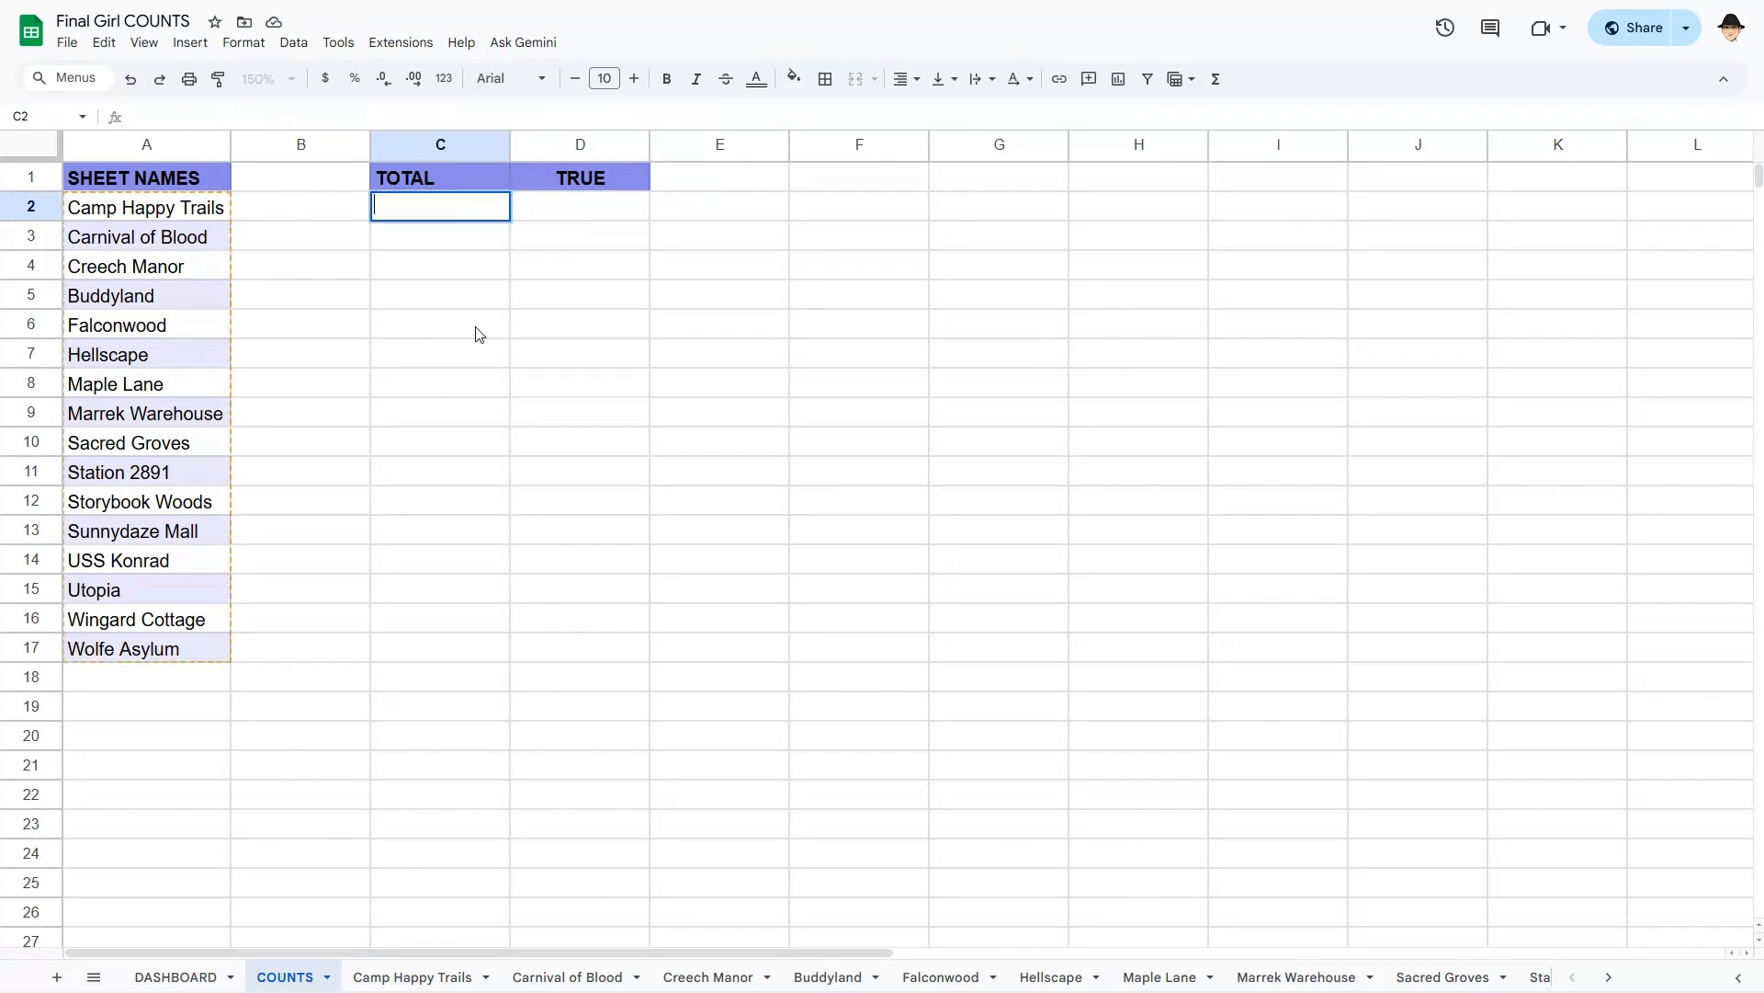
key("Escape")
key("Return")
key("ctrl+a")
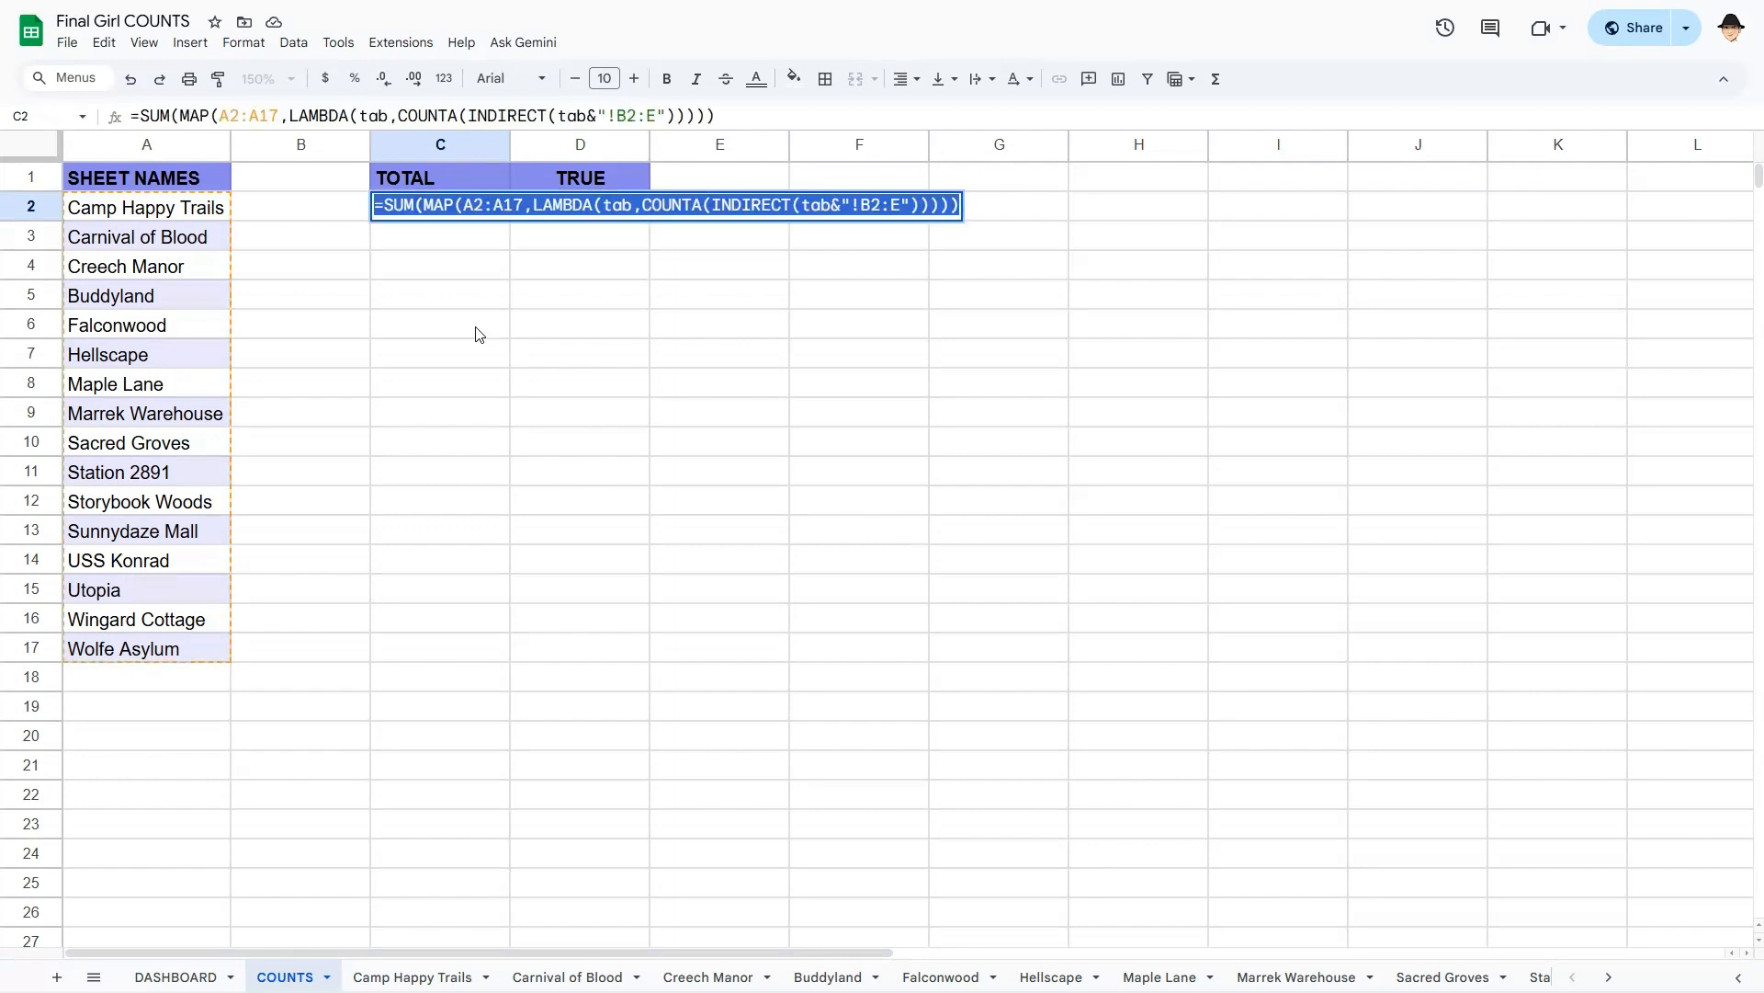
key("ctrl+c")
key("Tab")
key("Return")
key("ctrl+v")
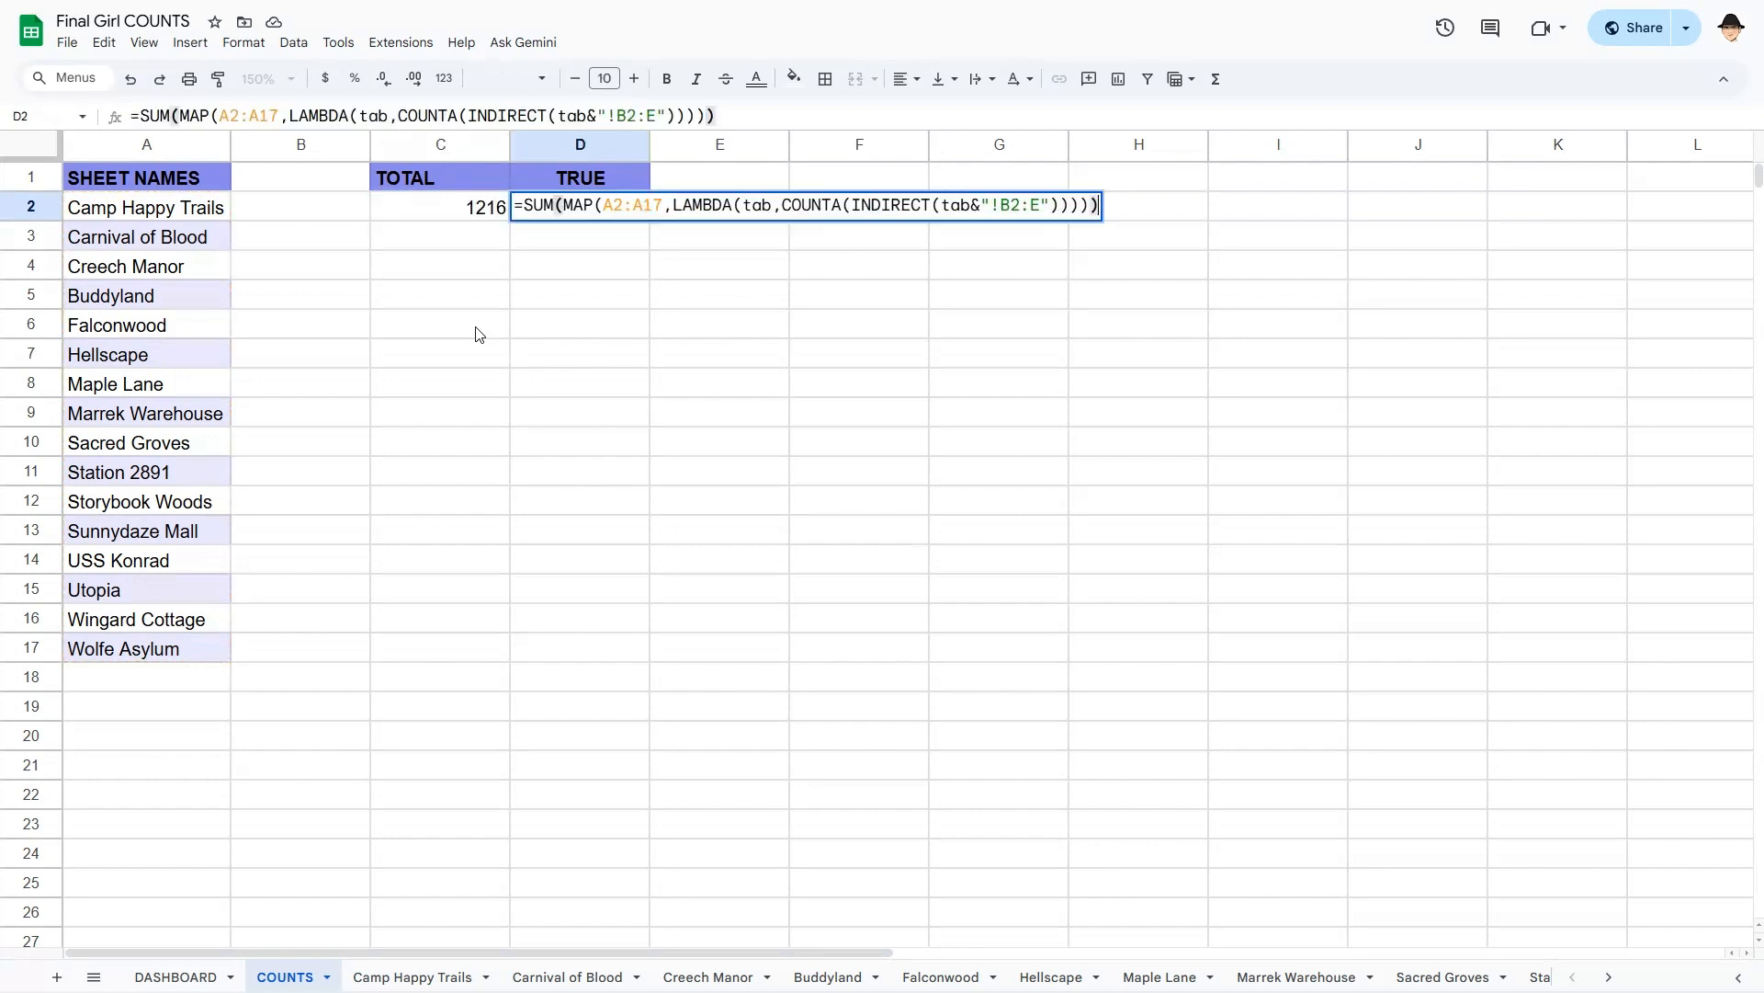
- In D2, drop the SUM wrapper and swap COUNTA for SUMPRODUCT, listing ticked counts 34, 49, 40…
key("shift+Right")
key("shift+Right")
key("shift+Right")
key("shift+Right")
key("BackSpace")
key("End")
key("BackSpace")
key("Left")
key("Left")
key("Left")
key("Left")
key("Left")
key("Left")
key("Left")
key("Left")
key("Left")
key("Left")
key("Left")
key("Left")
key("Left")
key("Left")
key("Left")
key("Left")
key("Left")
key("Left")
key("Left")
key("Left")
key("Left")
key("Left")
key("Left")
key("BackSpace")
key("BackSpace")
key("BackSpace")
key("BackSpace")
key("BackSpace")
key("BackSpace")
type("SUMP")
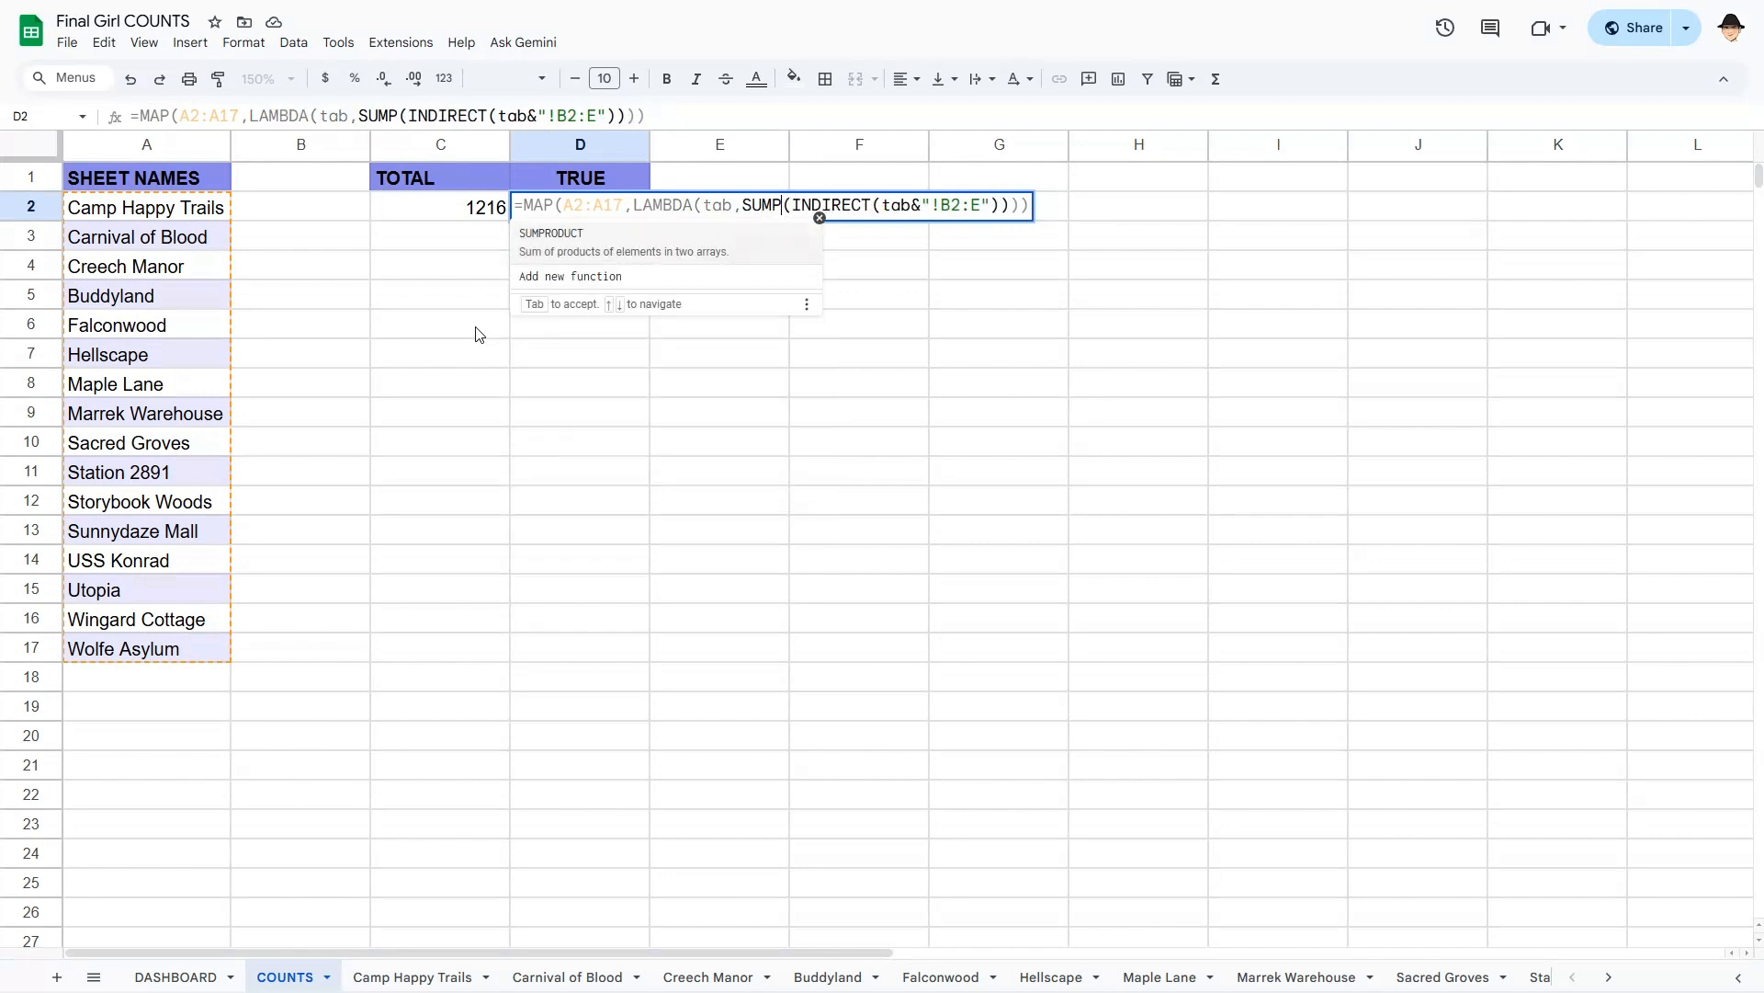
key("Tab")
key("Return")
- Reopen D2's formula with the cursor just after the equals sign
key("Up")
key("Right")
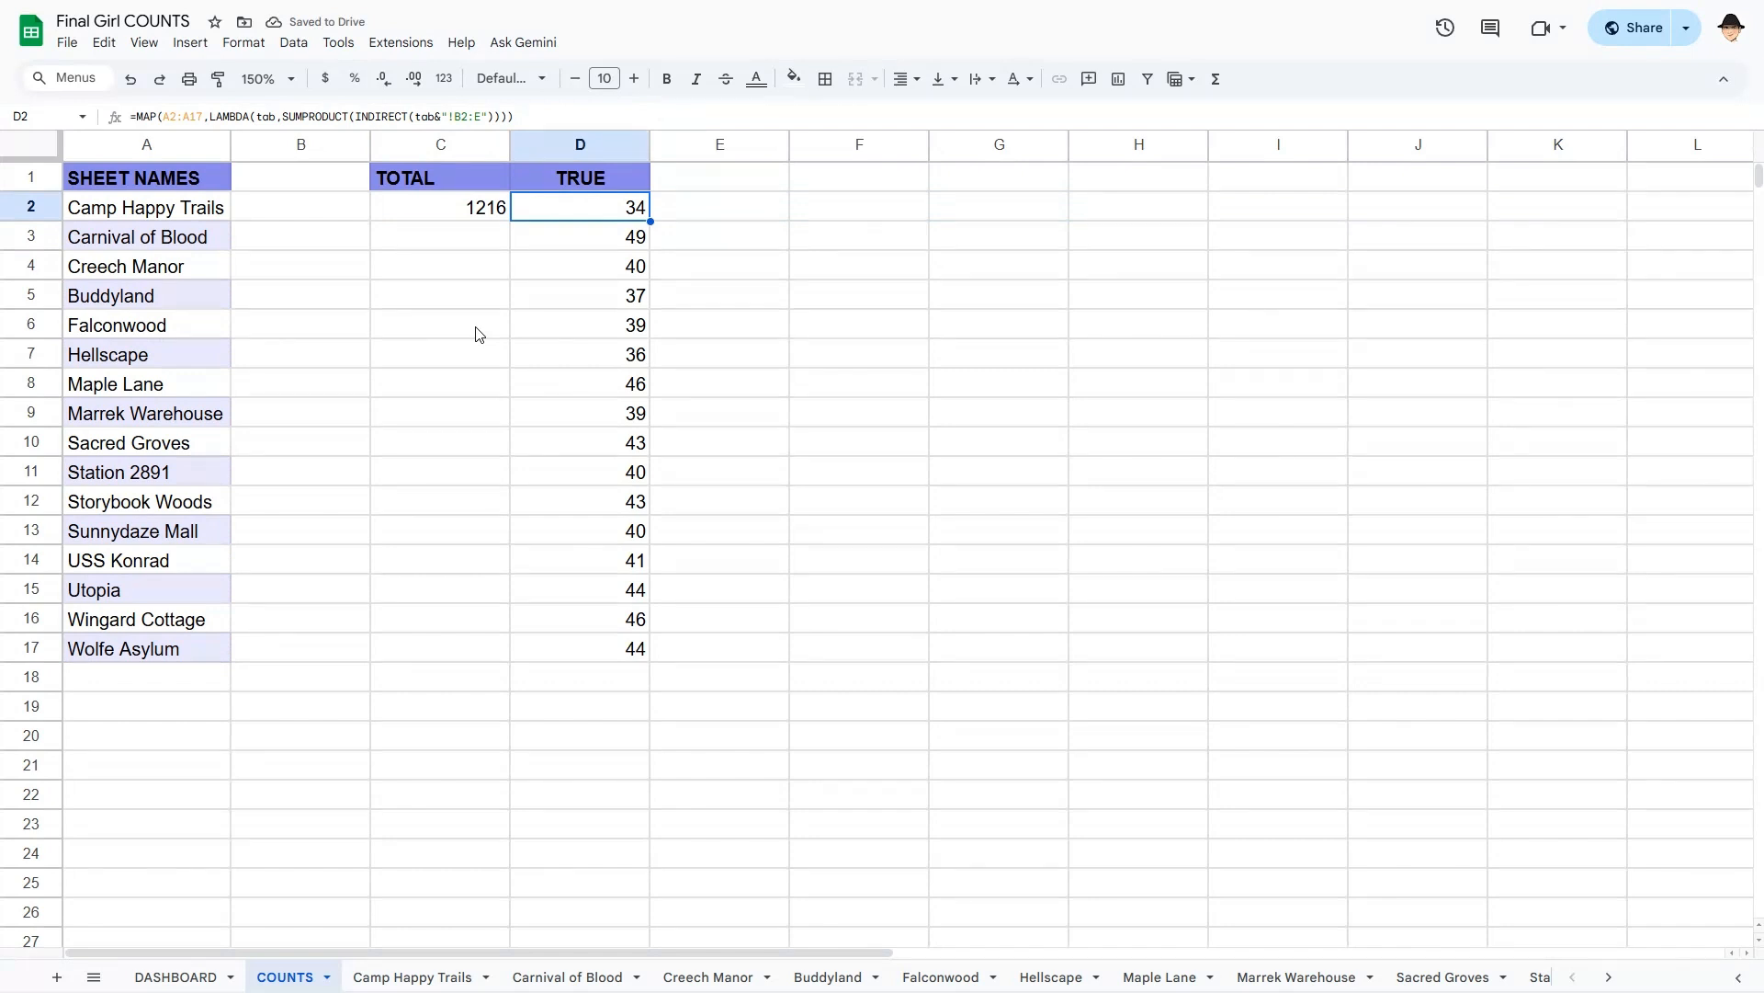
key("F2")
key("Home")
key("Right")
- Wrap D2's formula in SUM to total 661 ticked boxes, then compare the C2 and D2 formulas
type("SUM(")
key("ctrl+z")
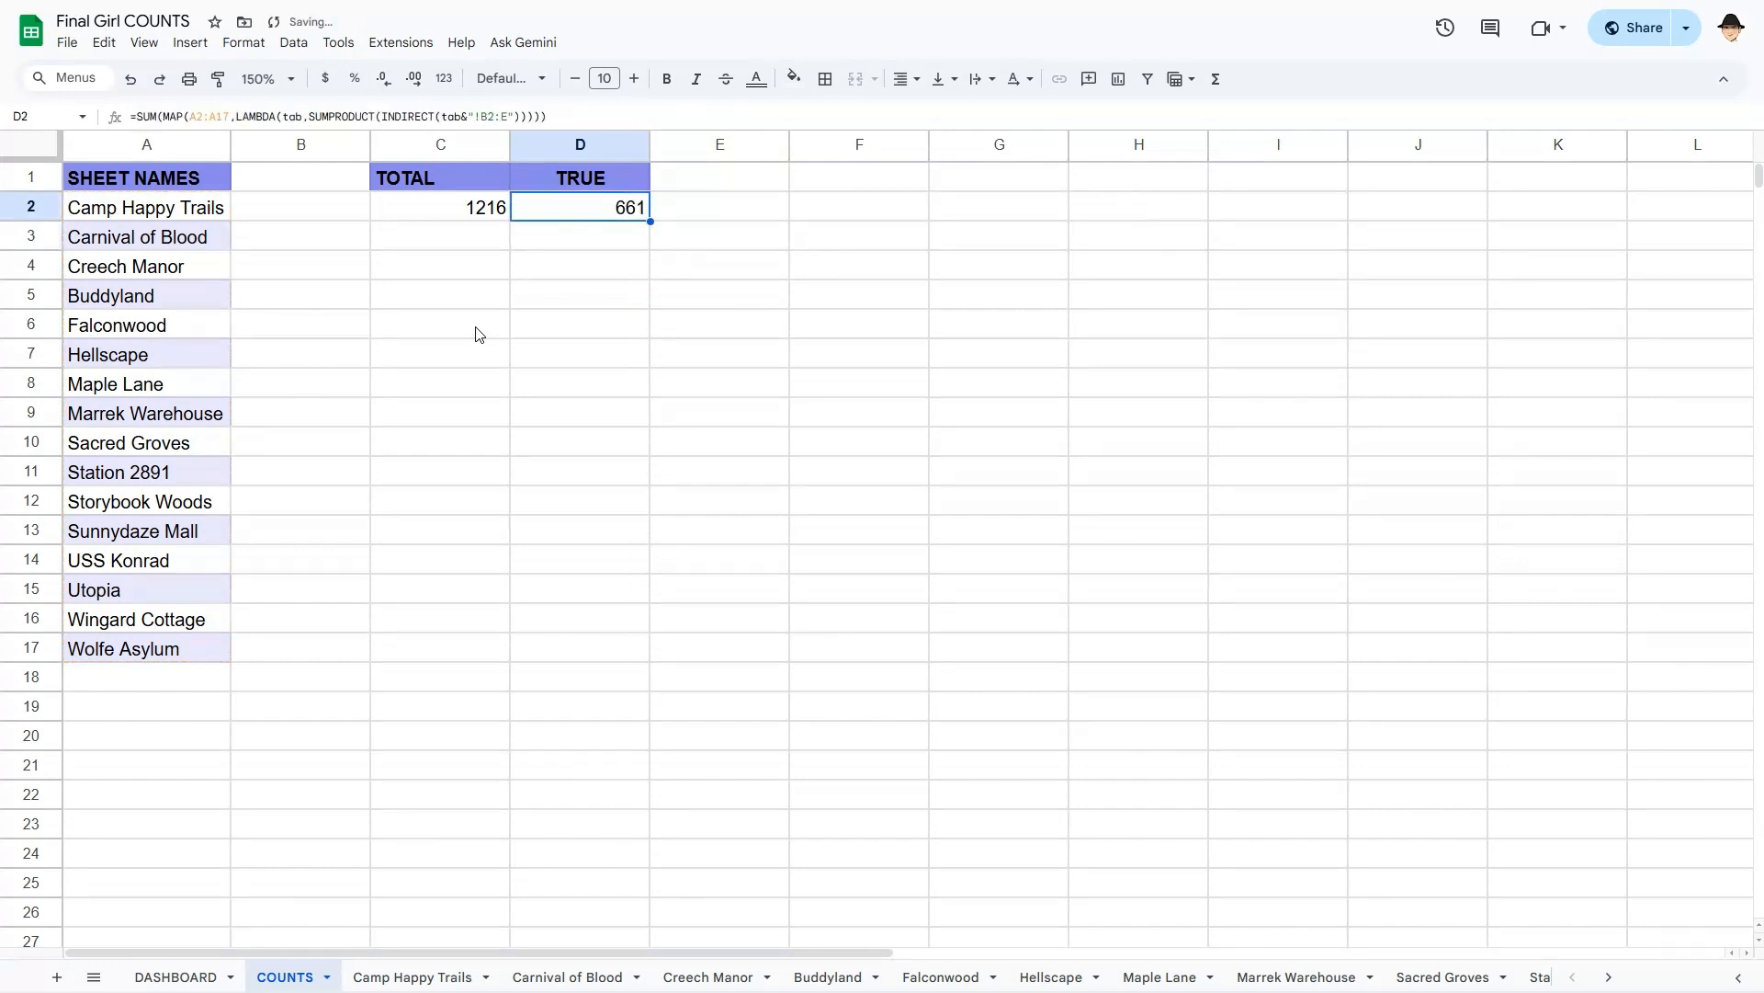
key("Left")
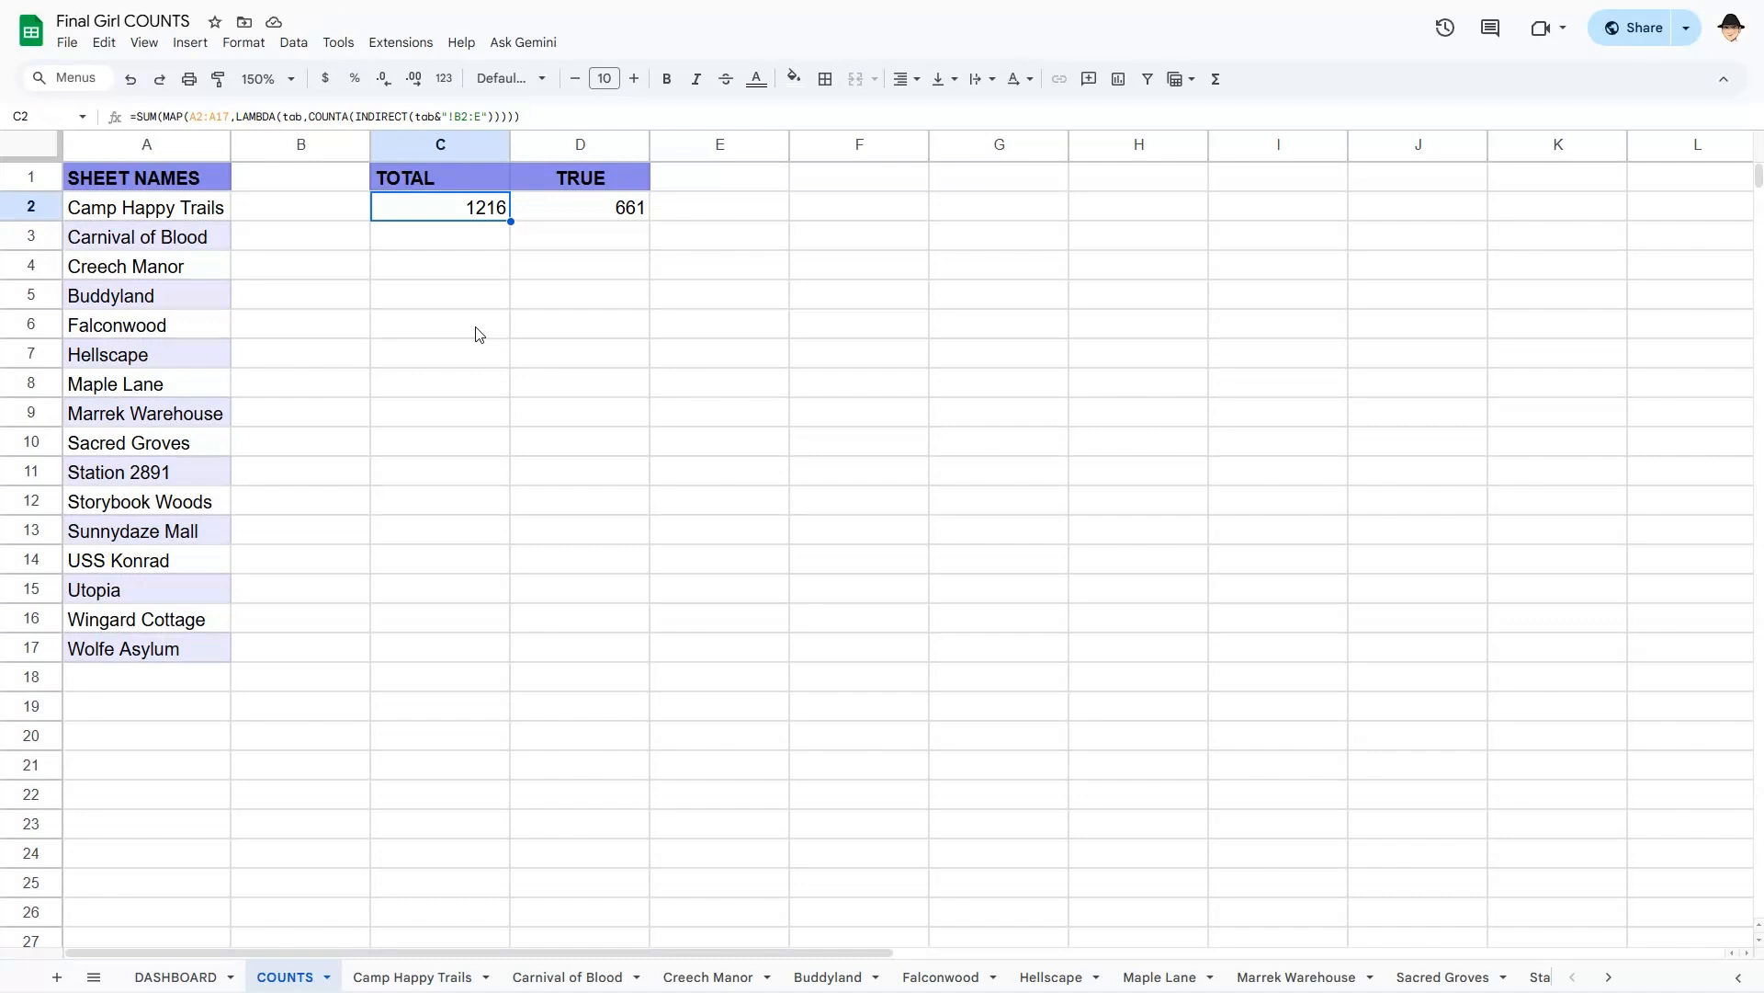
key("Right")
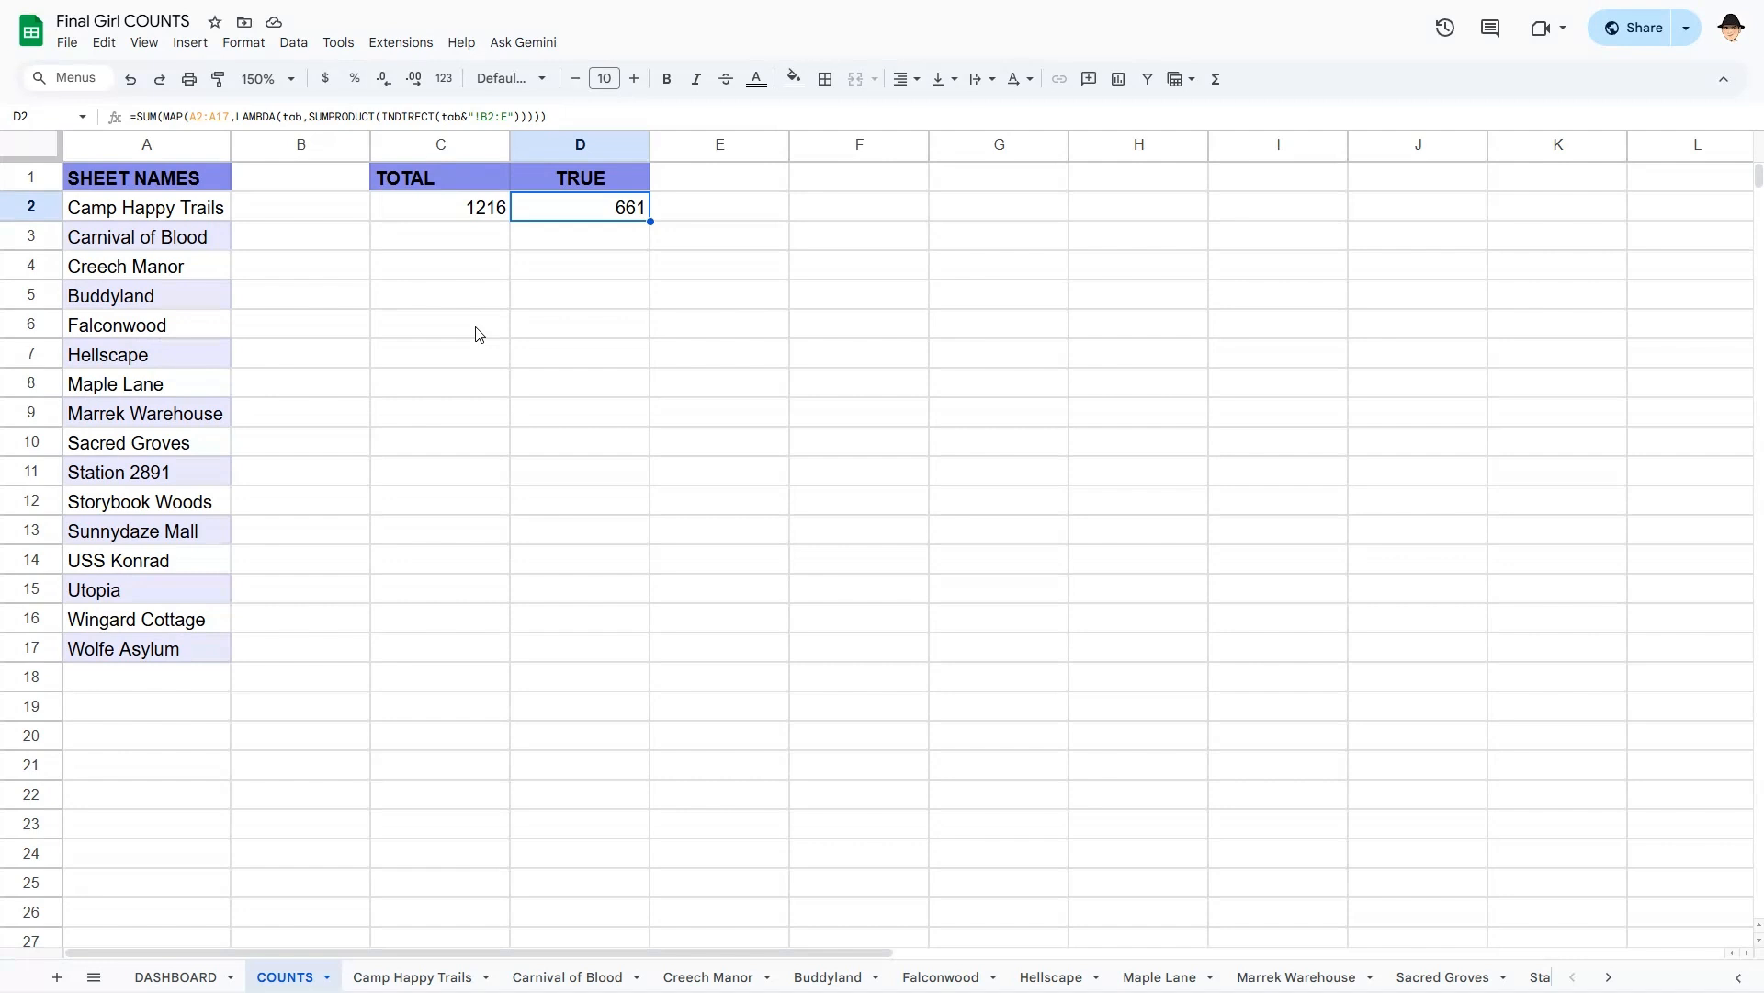
left_click_drag(216, 207, 187, 652)
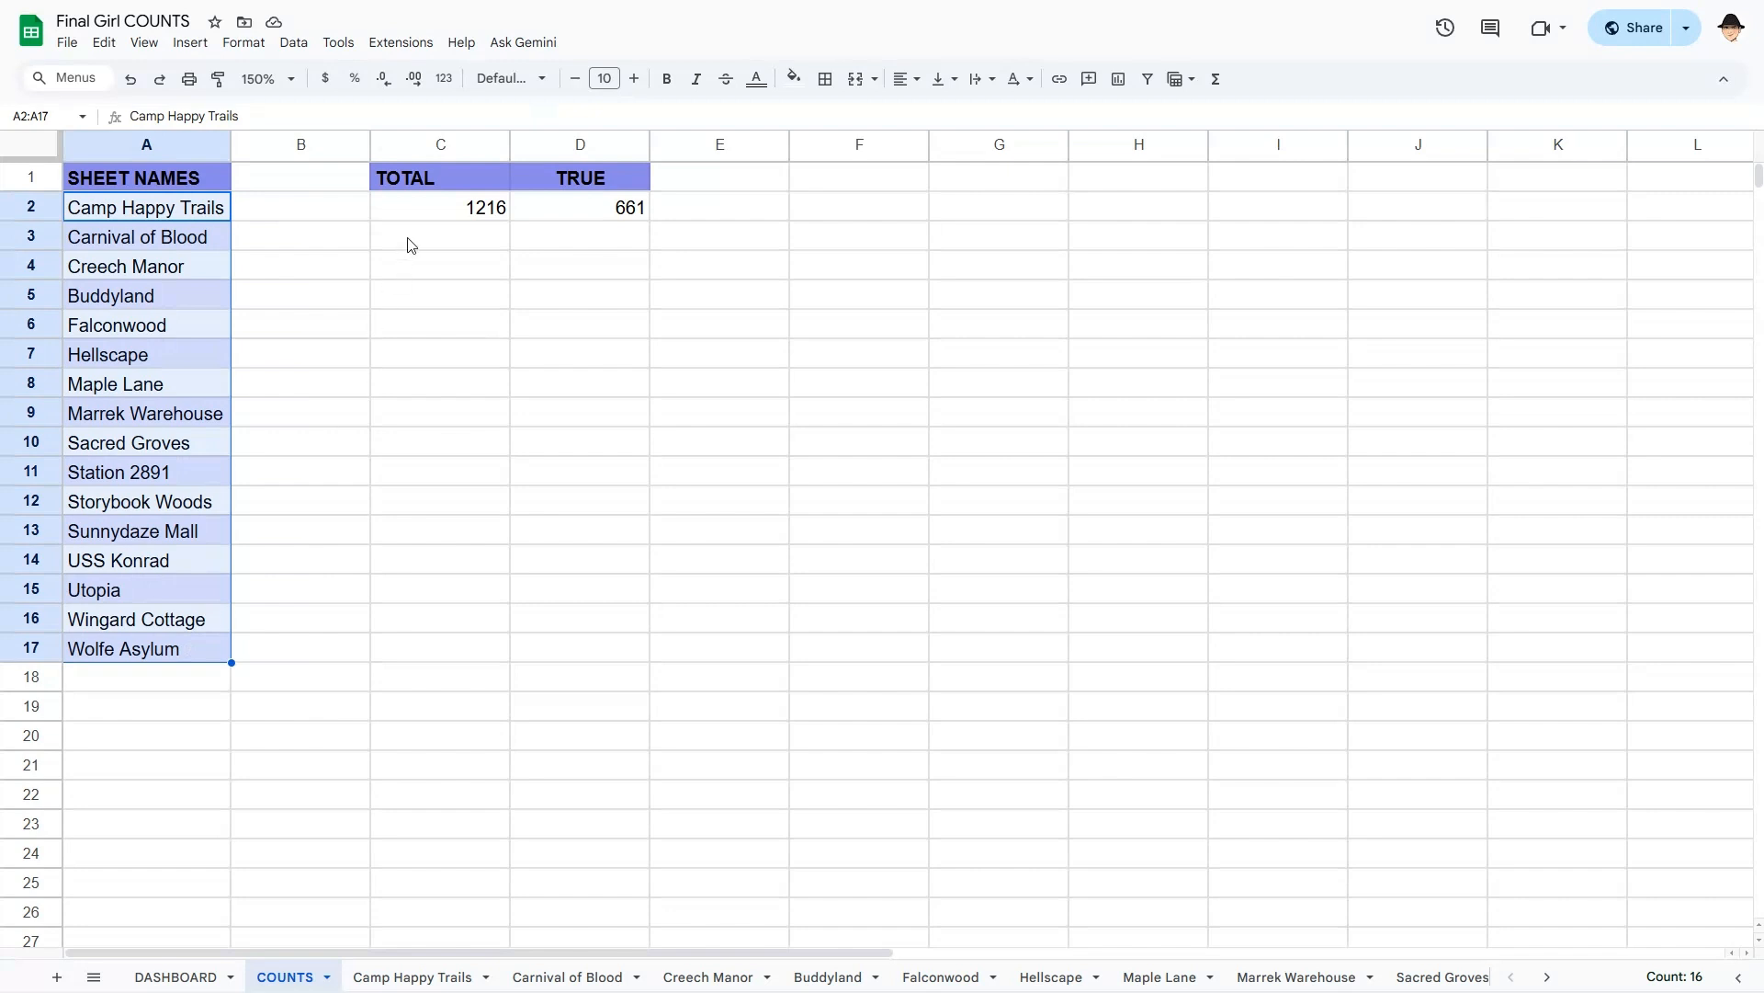
left_click(422, 215)
left_click(556, 212)
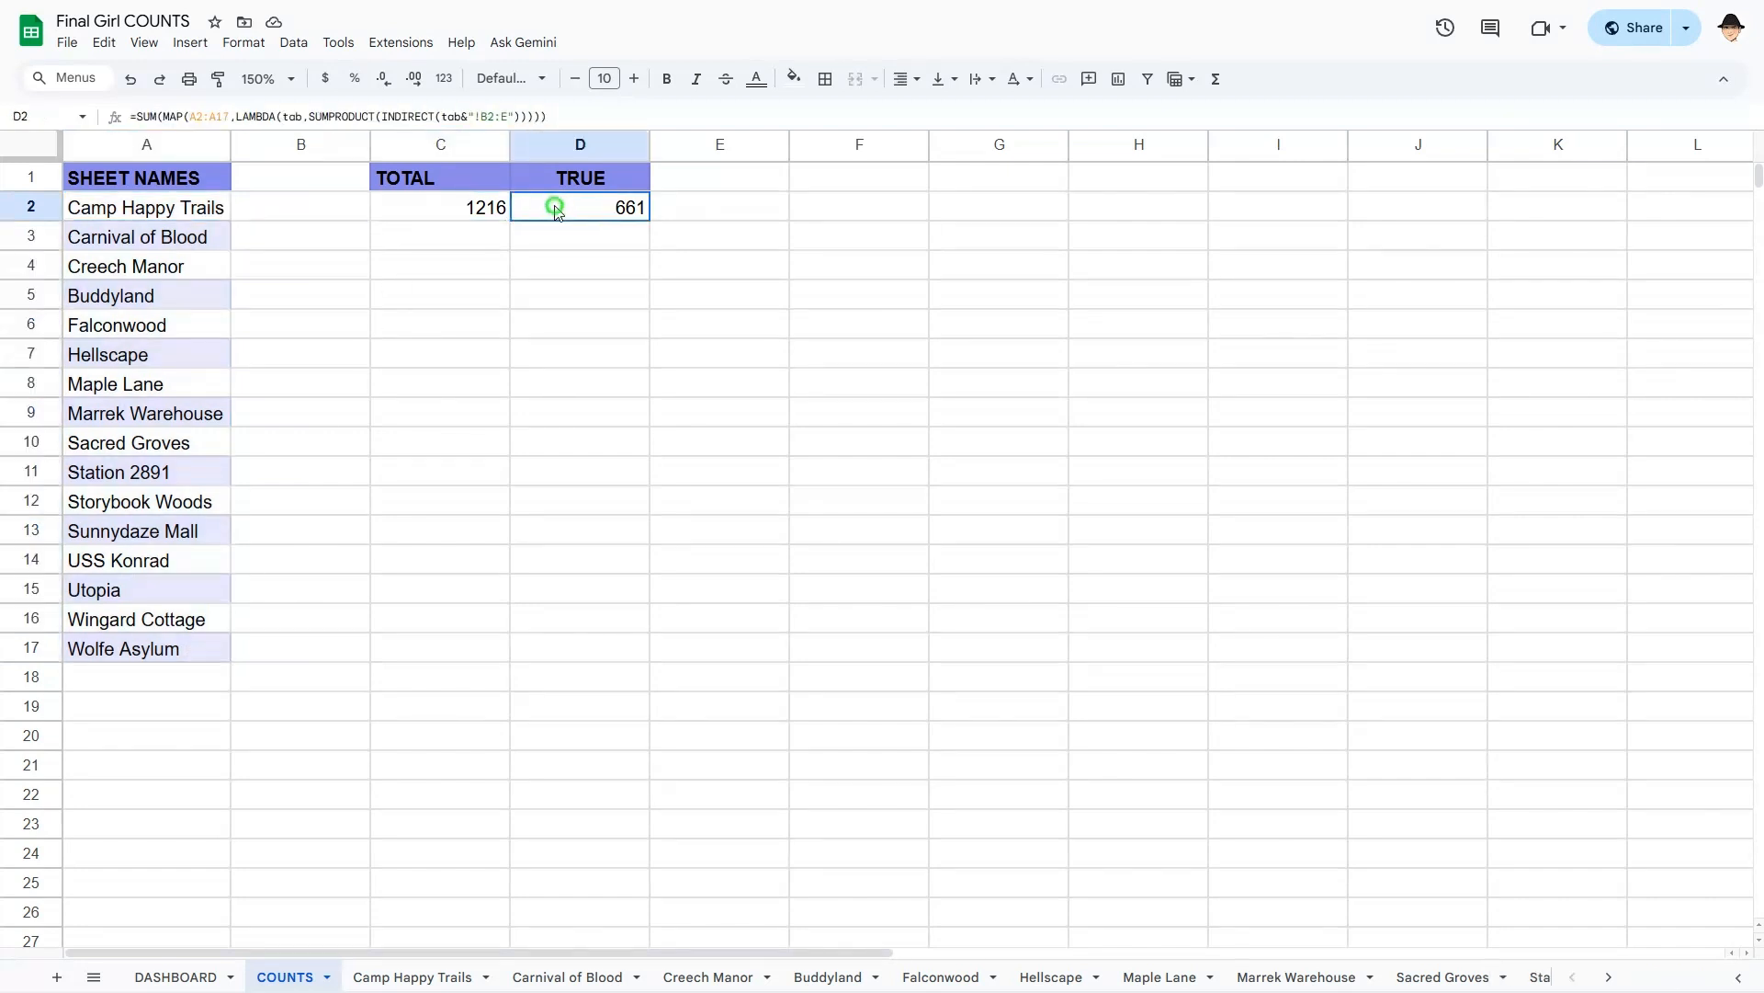